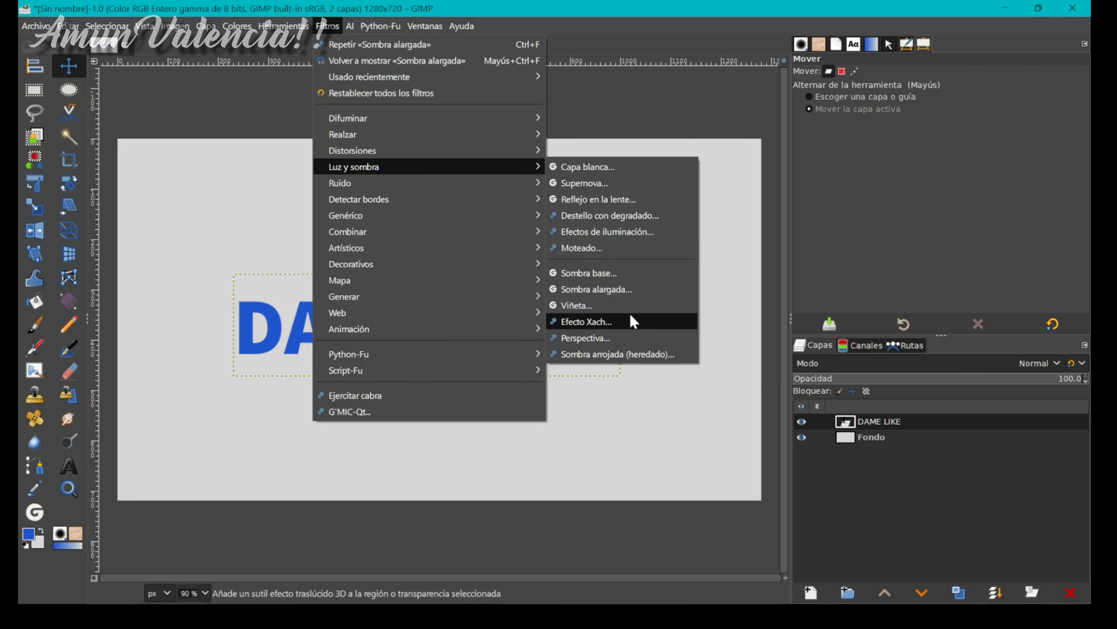
Try the legacy drop shadow on the DAME LIKE text with X offset 7, Y offset 6, dark red colour and opacity 70, and undo it
left_click(609, 355)
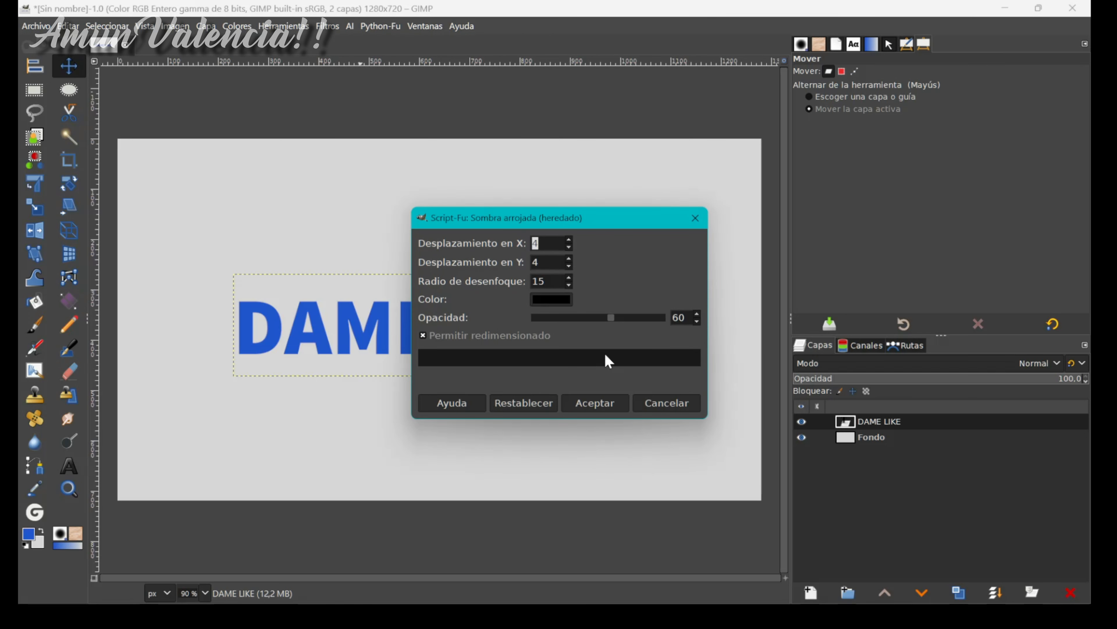
left_click_drag(606, 223, 682, 96)
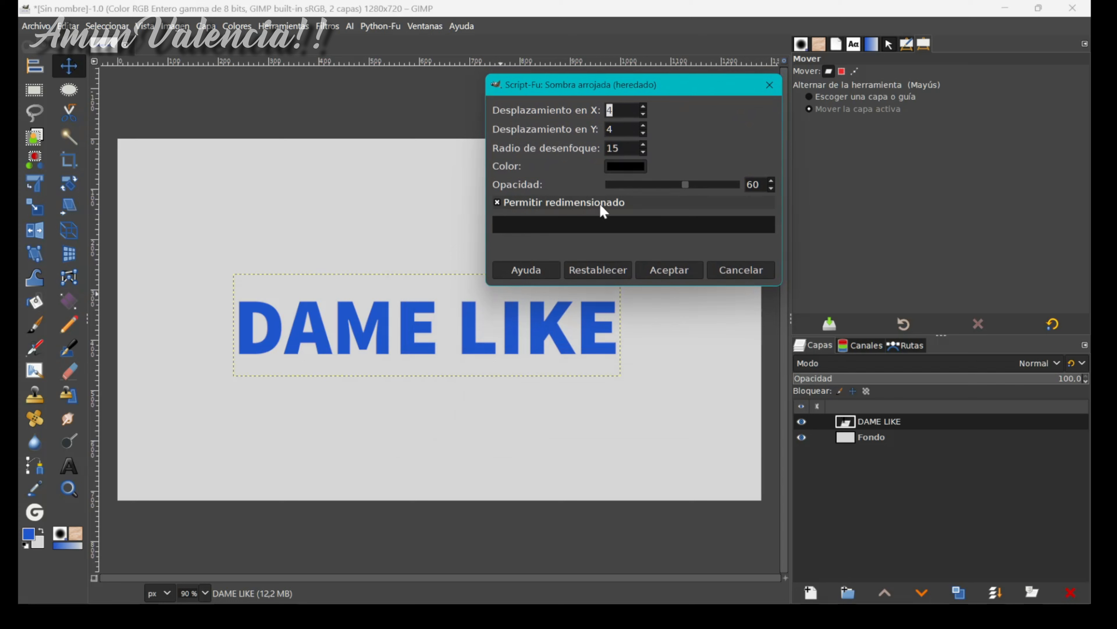
left_click(643, 107)
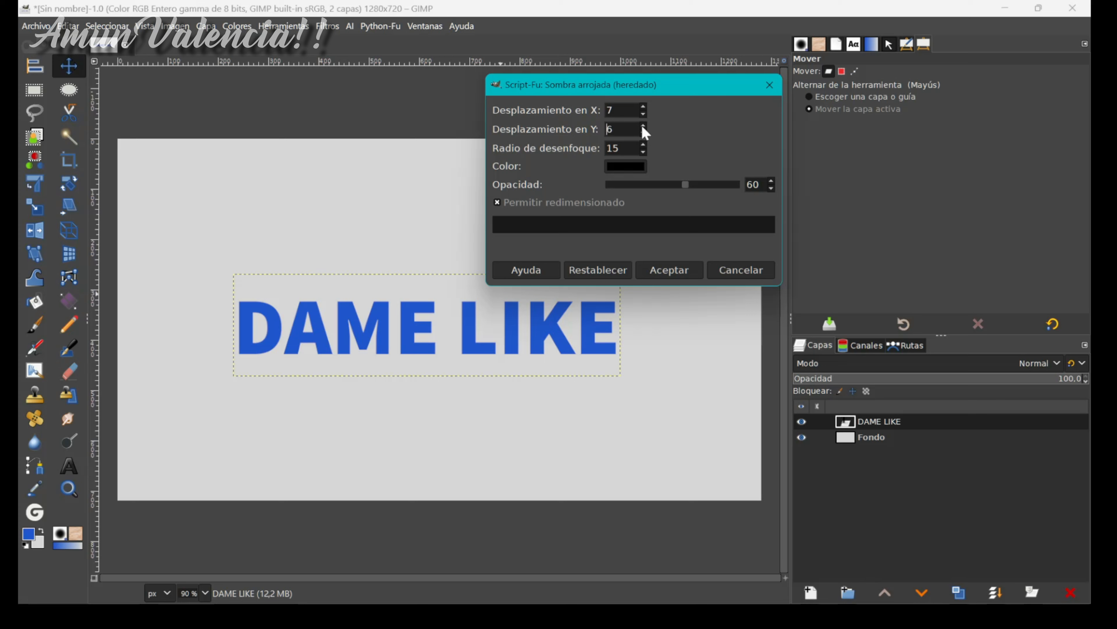
left_click(633, 165)
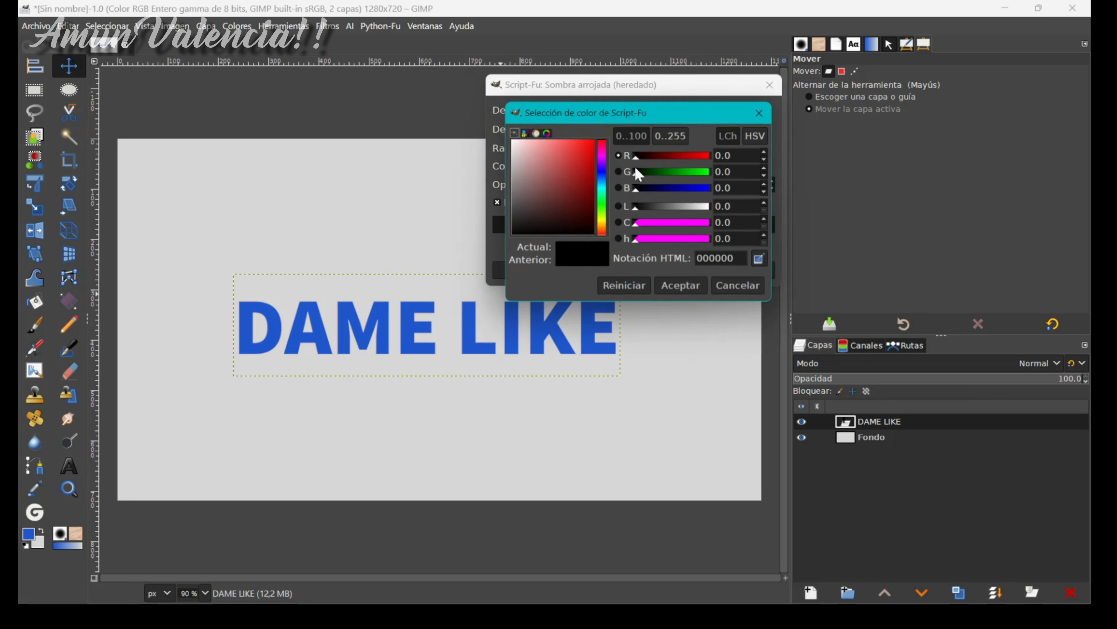
left_click_drag(547, 187, 589, 220)
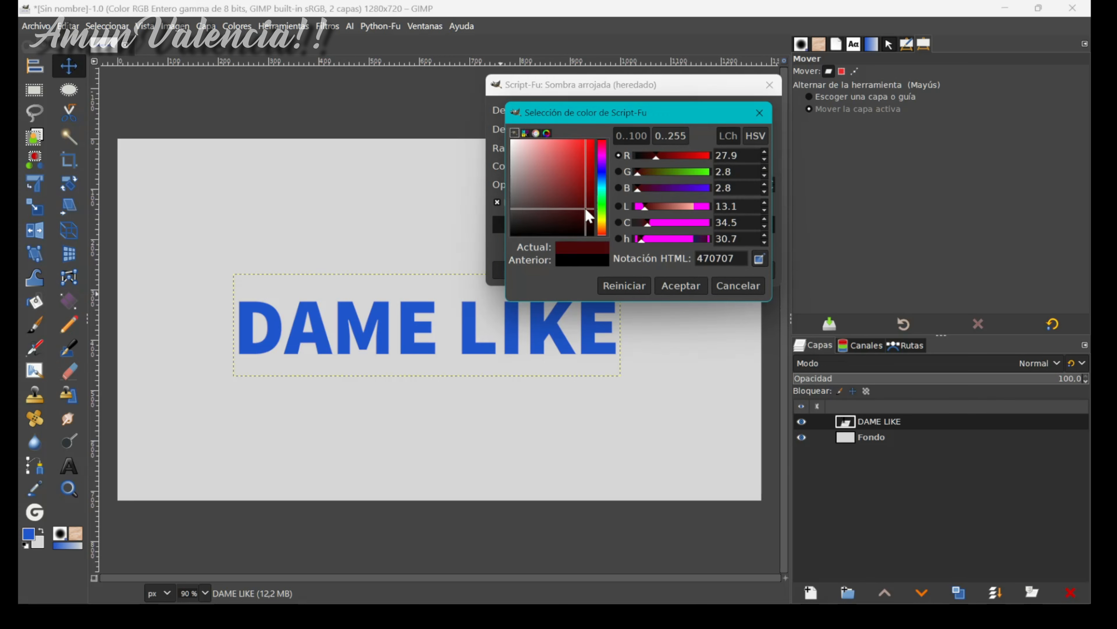
left_click(681, 285)
left_click(687, 185)
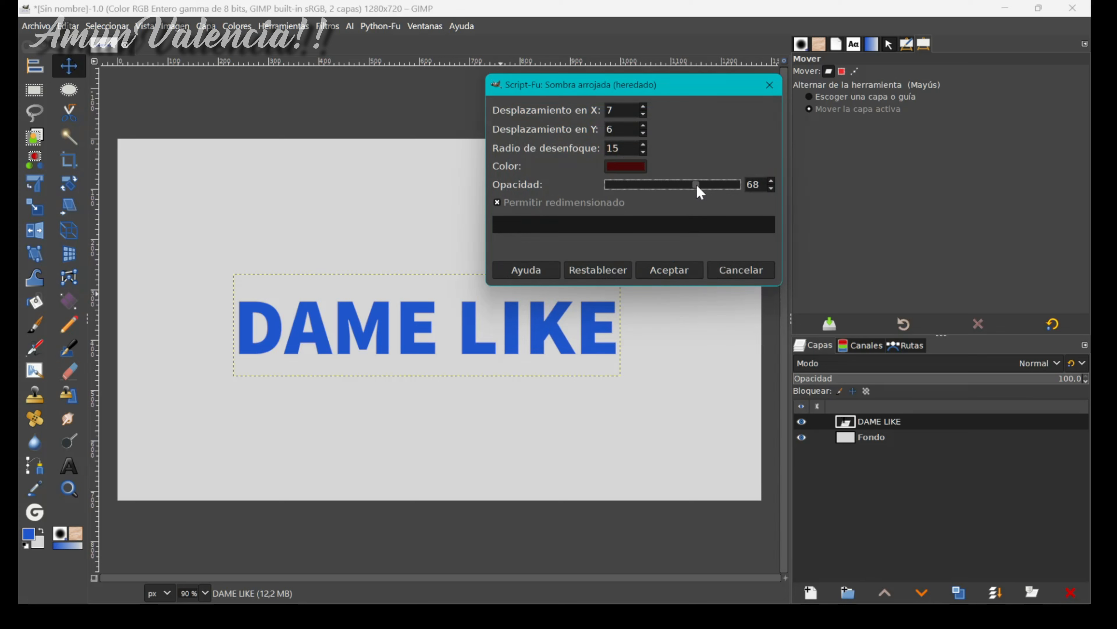
left_click(697, 185)
left_click(672, 275)
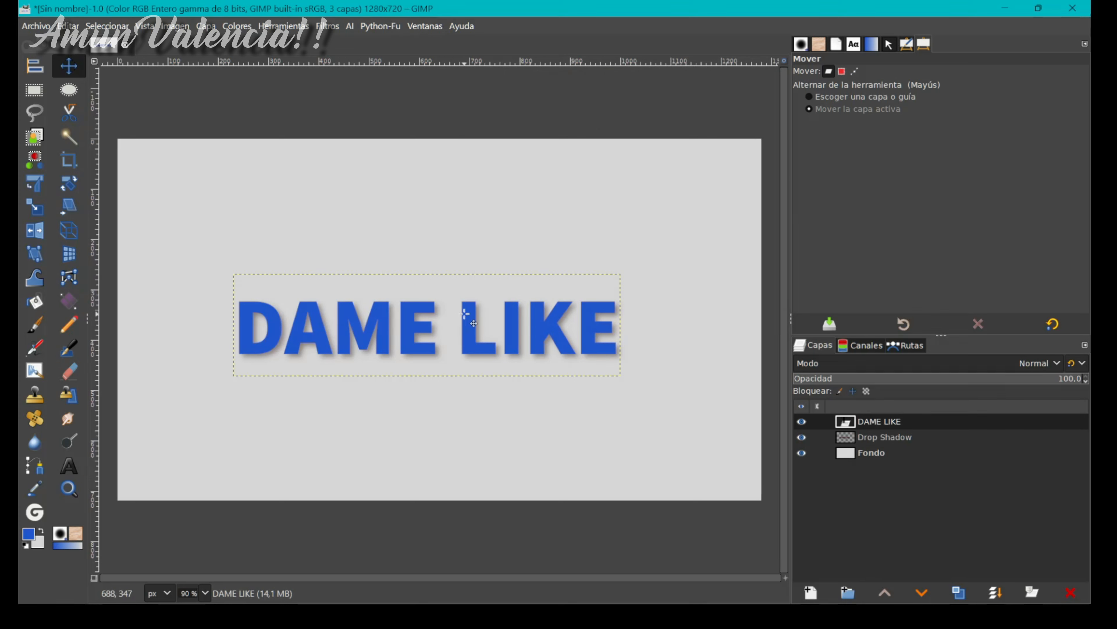
key("ctrl+z")
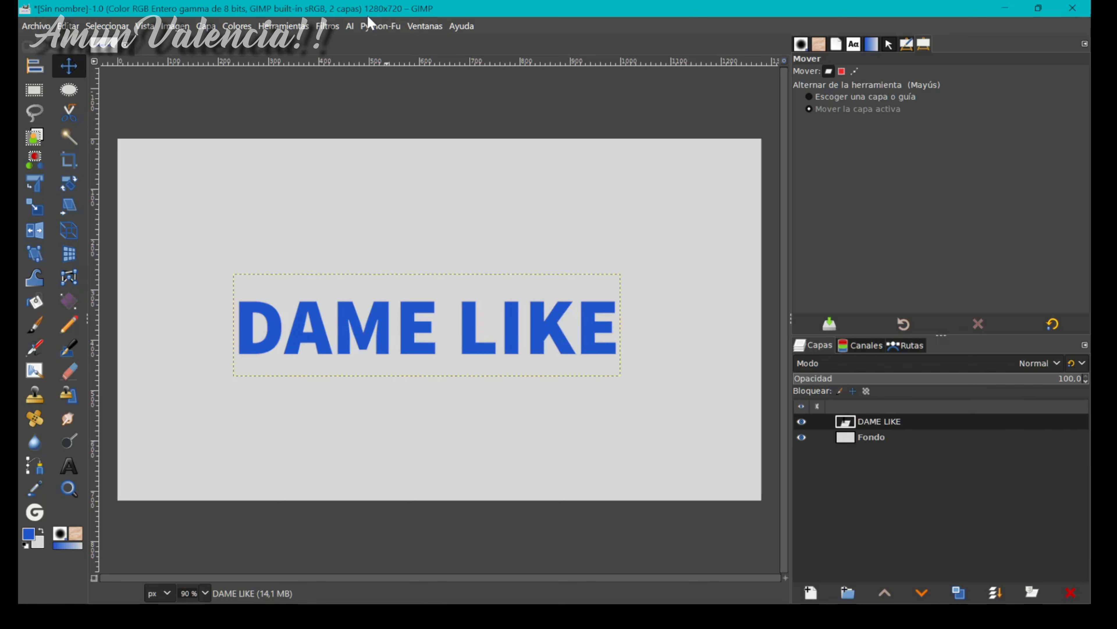
Apply a legacy drop shadow to DAME LIKE with X and Y offsets 11, blur radius 17, dark green colour and opacity 80
left_click(329, 27)
mouse_move(528, 167)
left_click(660, 354)
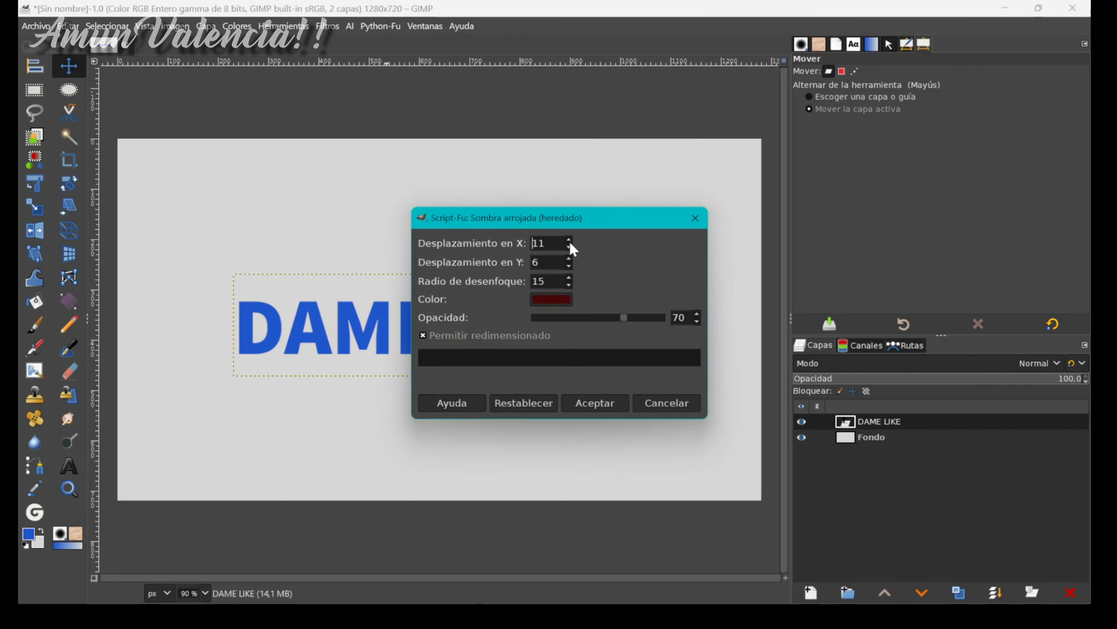
left_click(570, 278)
left_click(551, 299)
left_click(530, 325)
left_click(609, 417)
left_click_drag(625, 317, 642, 325)
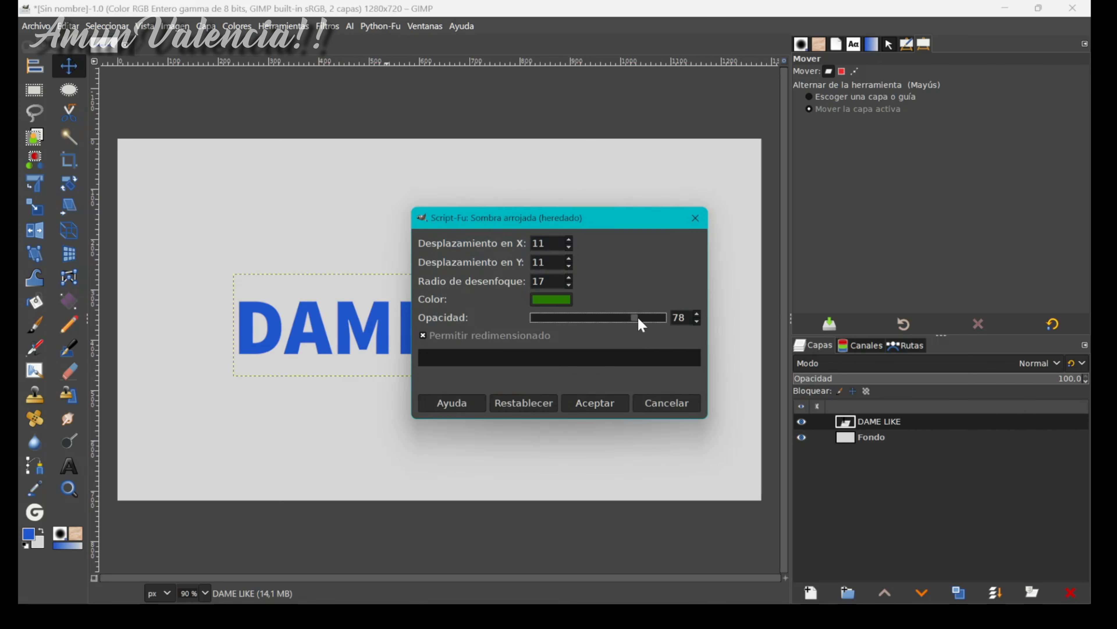
left_click(592, 401)
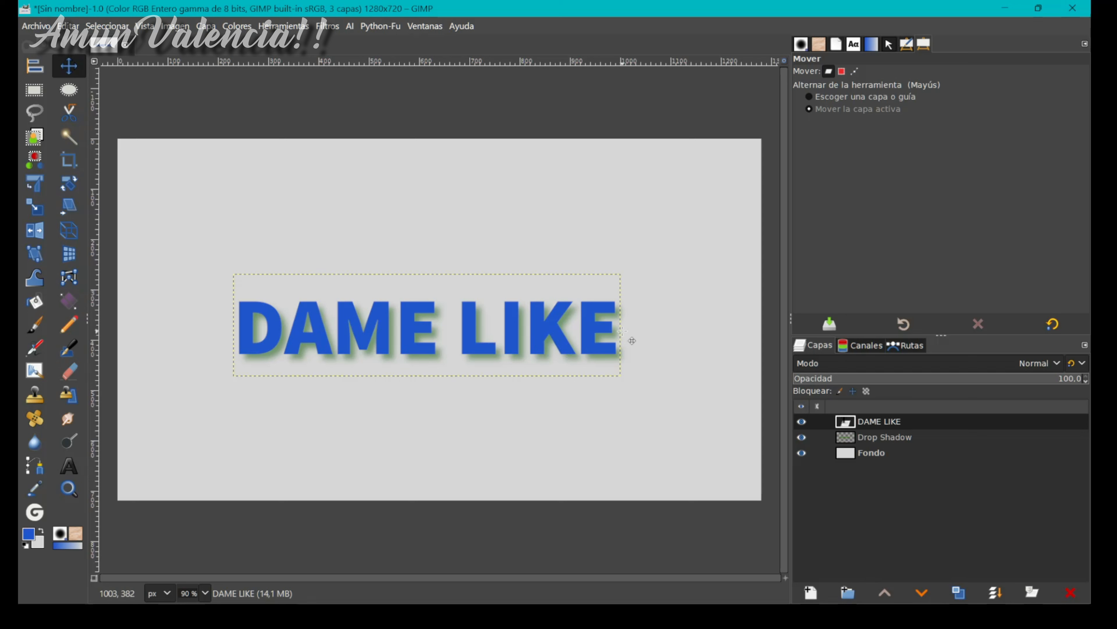
Scale the Drop Shadow layer up slightly so the green shadow spreads around all sides of the DAME LIKE text
left_click(851, 442)
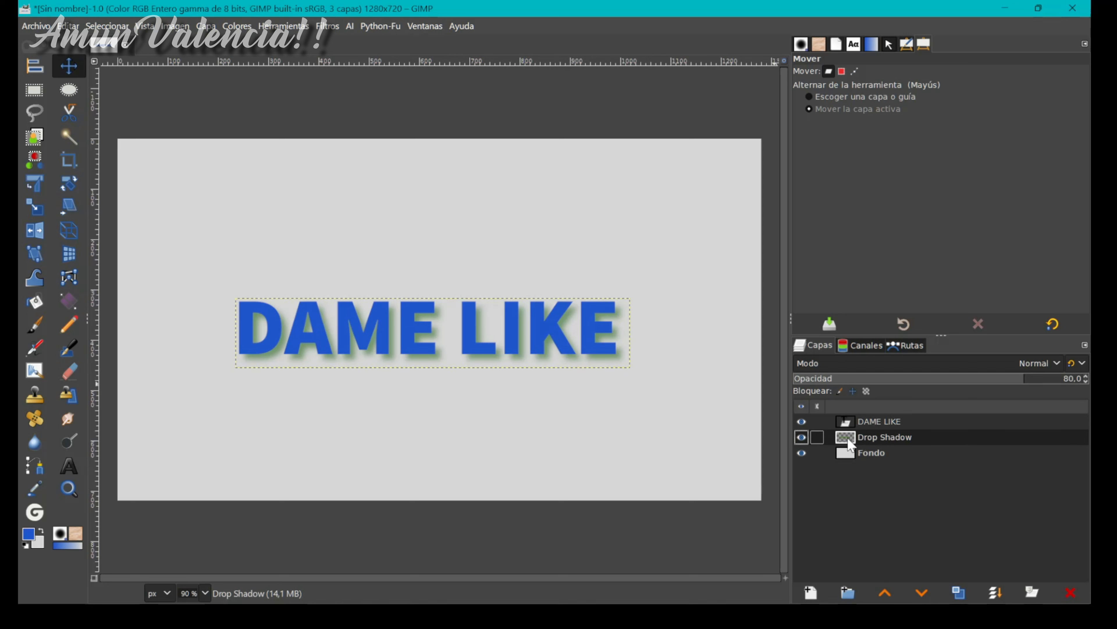
key("shift+s")
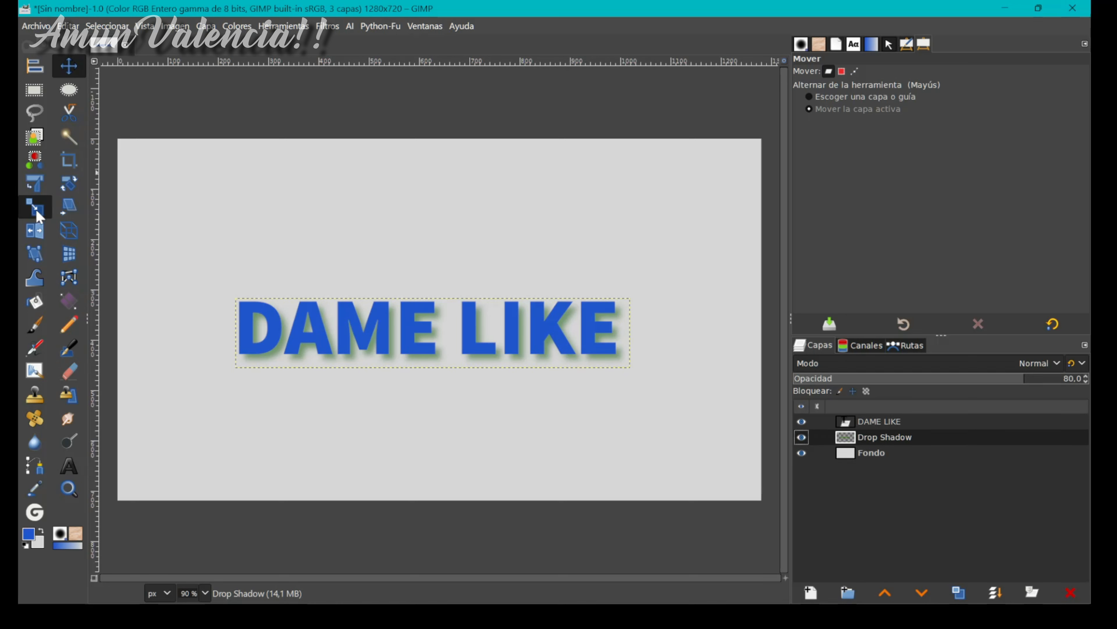
left_click(429, 300)
left_click_drag(429, 299, 436, 287)
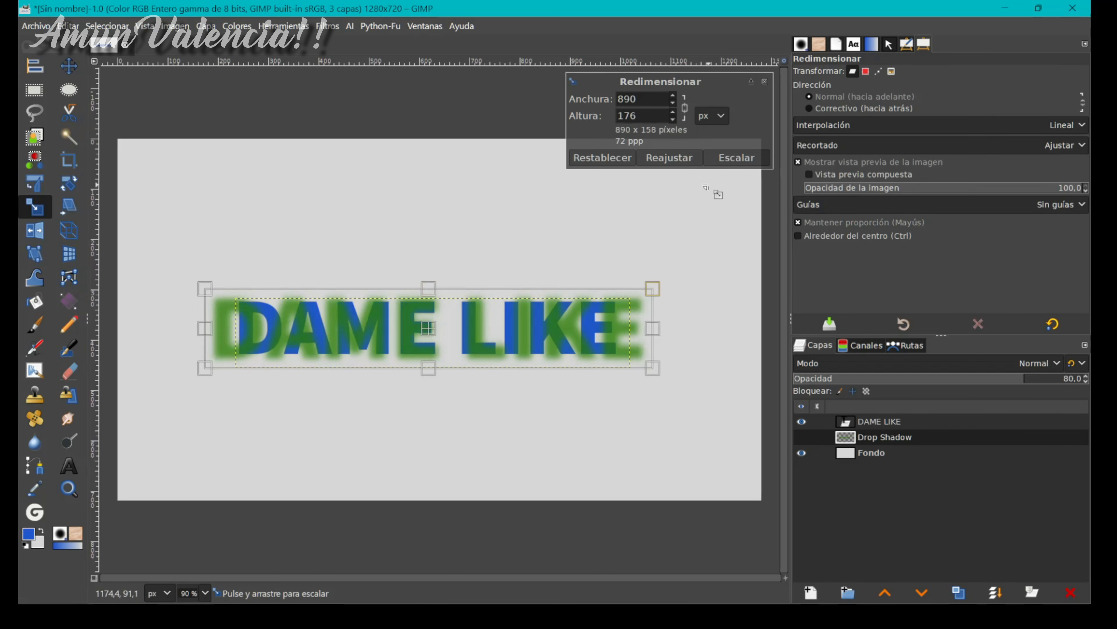
mouse_move(630, 294)
left_mouse_down()
mouse_move(658, 308)
mouse_move(634, 289)
left_mouse_up()
left_click(735, 157)
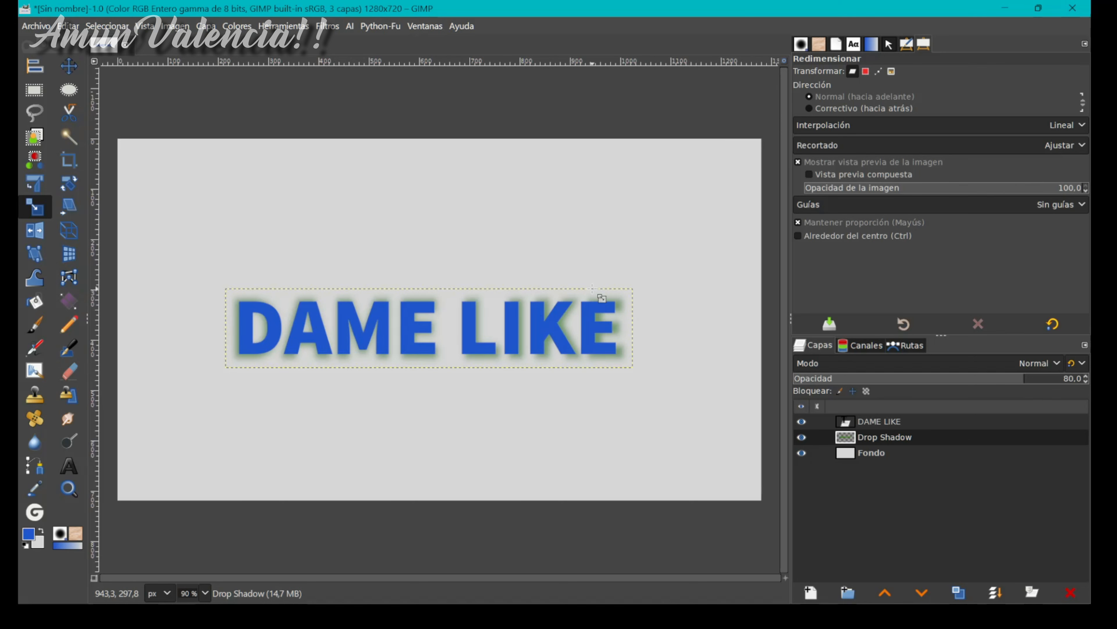
left_click(69, 66)
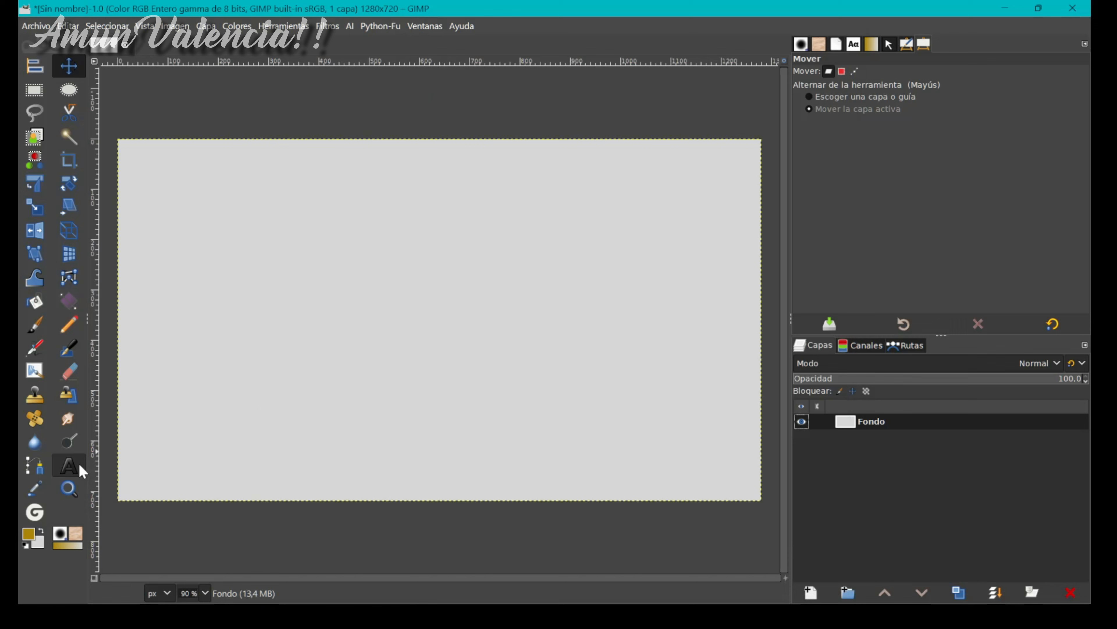
Add the text COMENTA to the blank canvas in Source Sans Pro Heavy at 161 px and move it near the centre
left_click(69, 465)
left_click(245, 279)
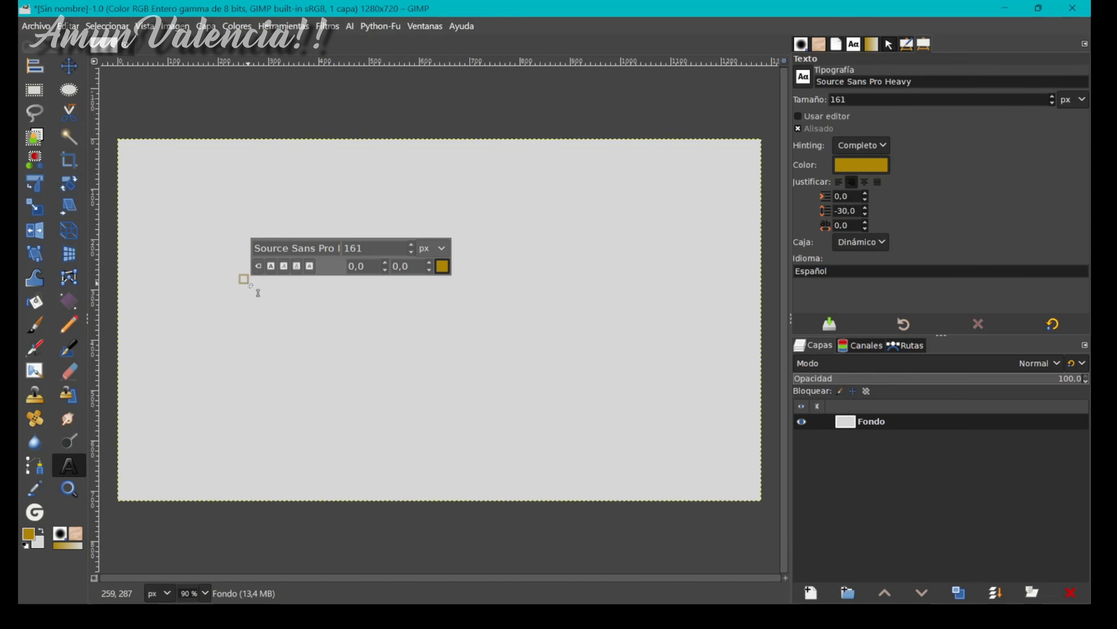
type("COMENTA")
key("Escape")
key("m")
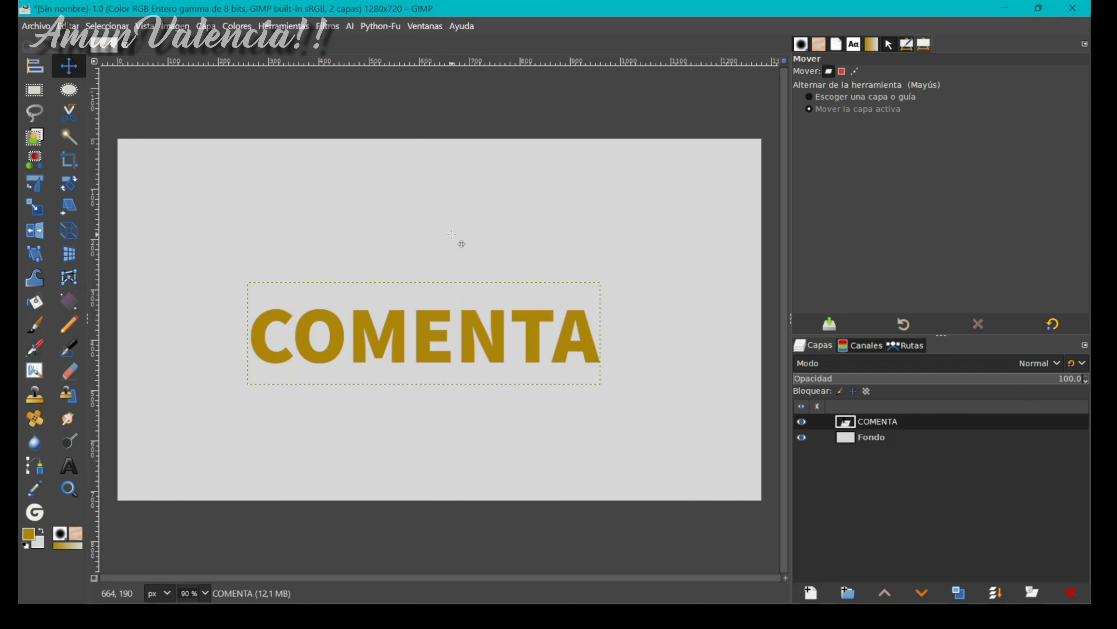
left_click_drag(401, 364, 409, 355)
Try the Perspective shadow on COMENTA with relative horizon distance 5 and blur radius 8, and undo it
left_click(328, 27)
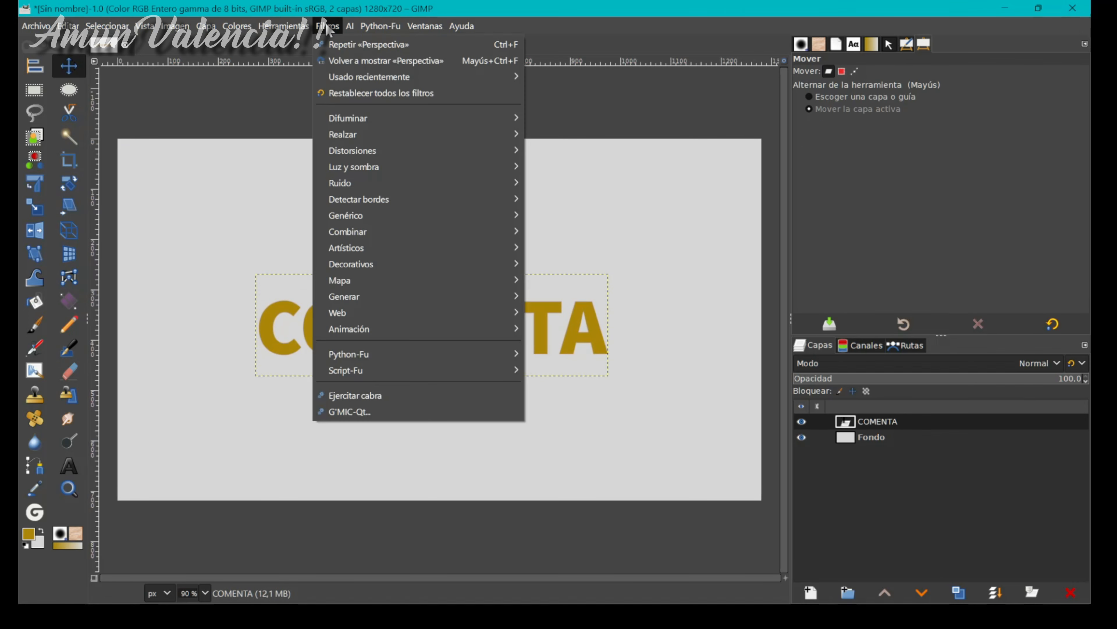
mouse_move(354, 168)
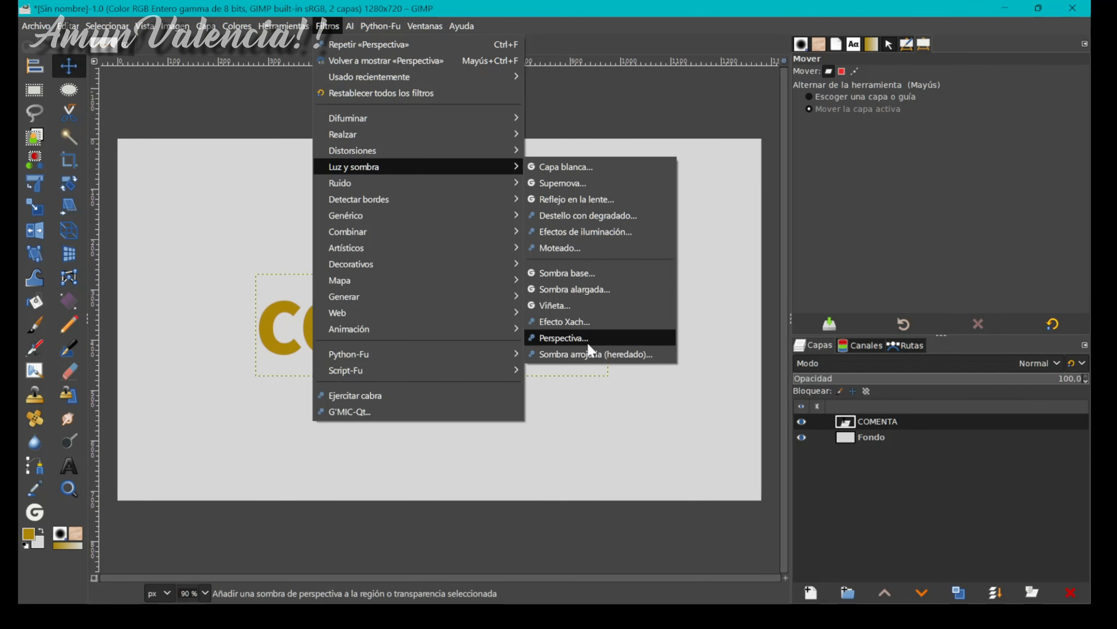
left_click(560, 340)
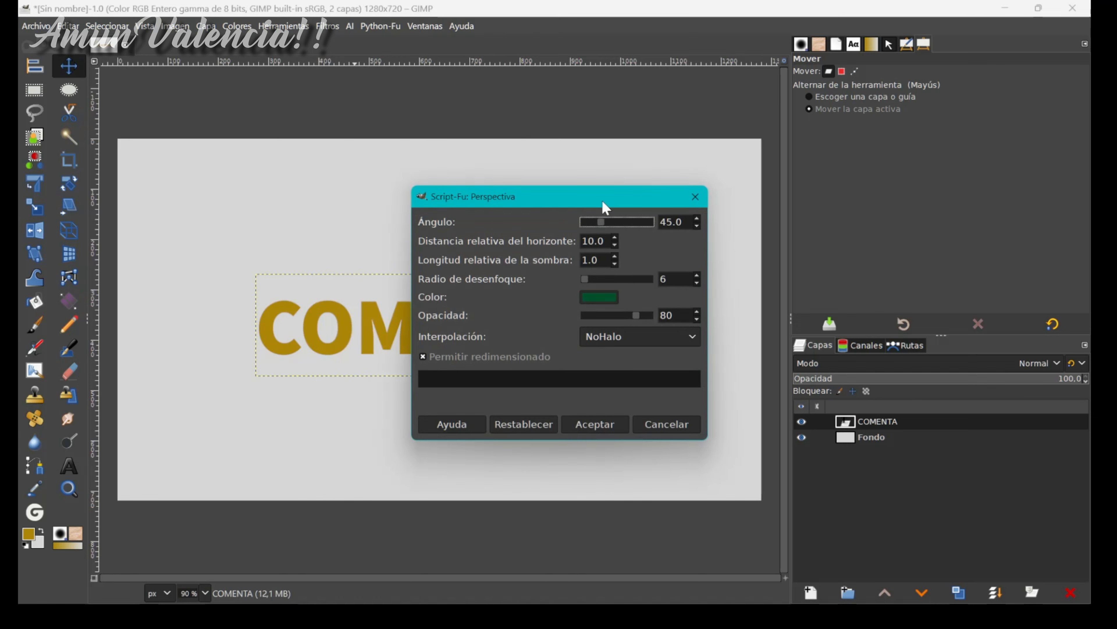
left_click_drag(602, 202, 743, 198)
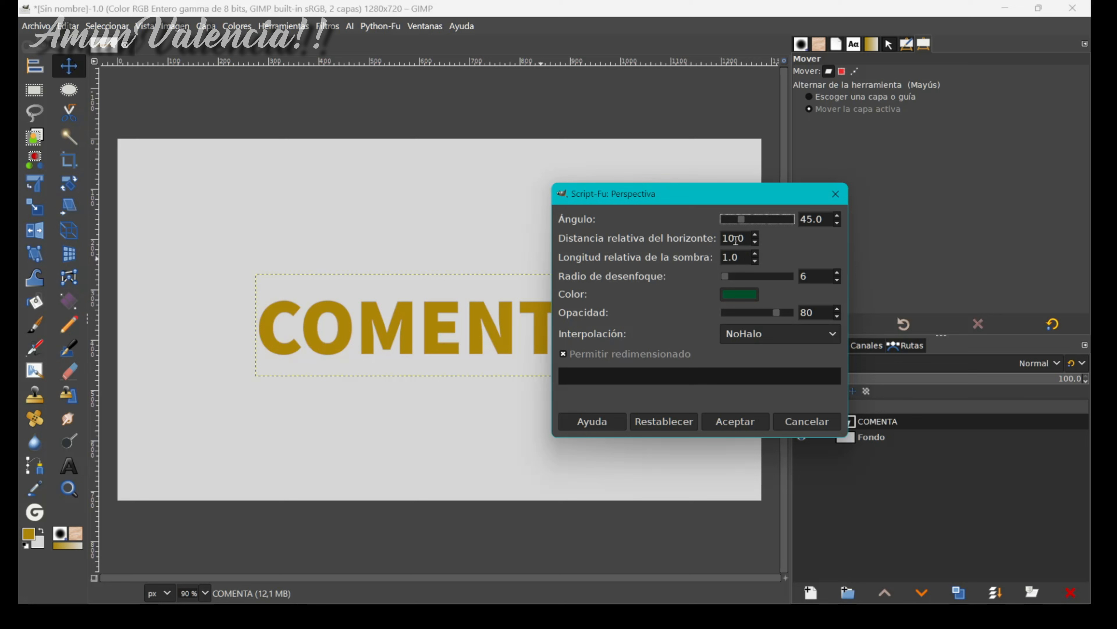
left_click_drag(735, 239, 709, 247)
type("5")
left_click(836, 273)
left_click(837, 272)
left_click(745, 421)
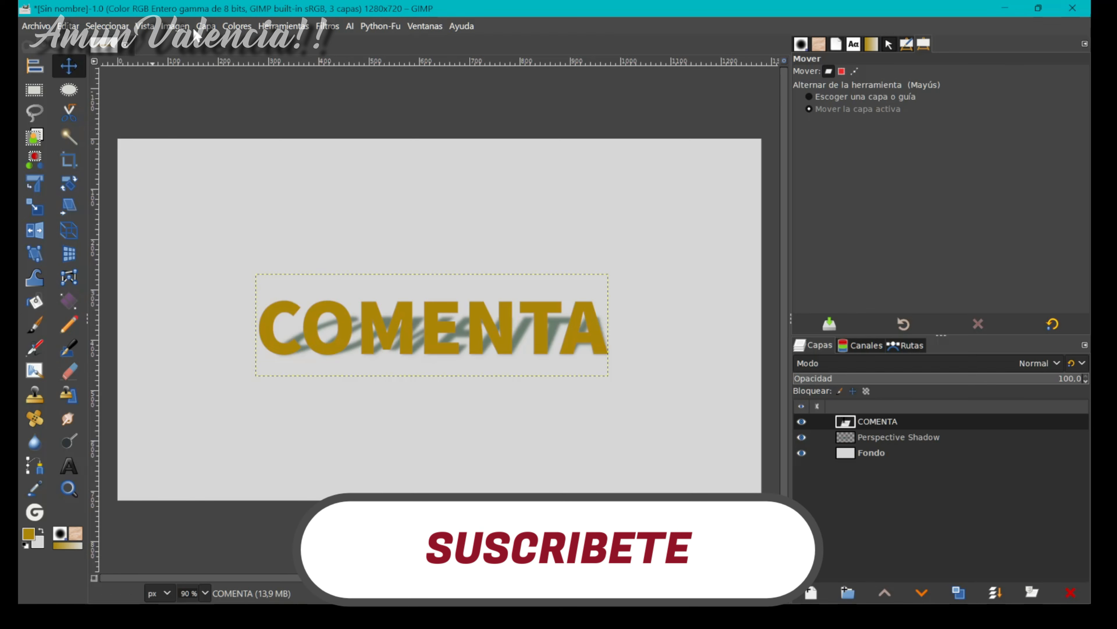
key("ctrl+z")
Try the Perspective shadow on COMENTA with relative horizon distance 1, and undo it
left_click(327, 25)
mouse_move(357, 172)
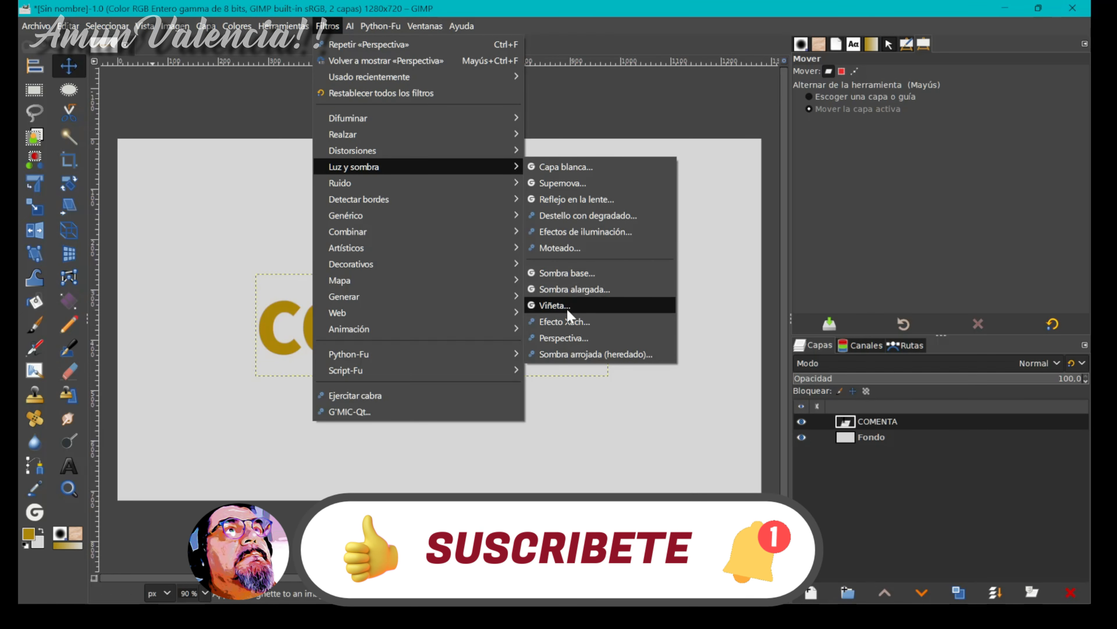
left_click(568, 338)
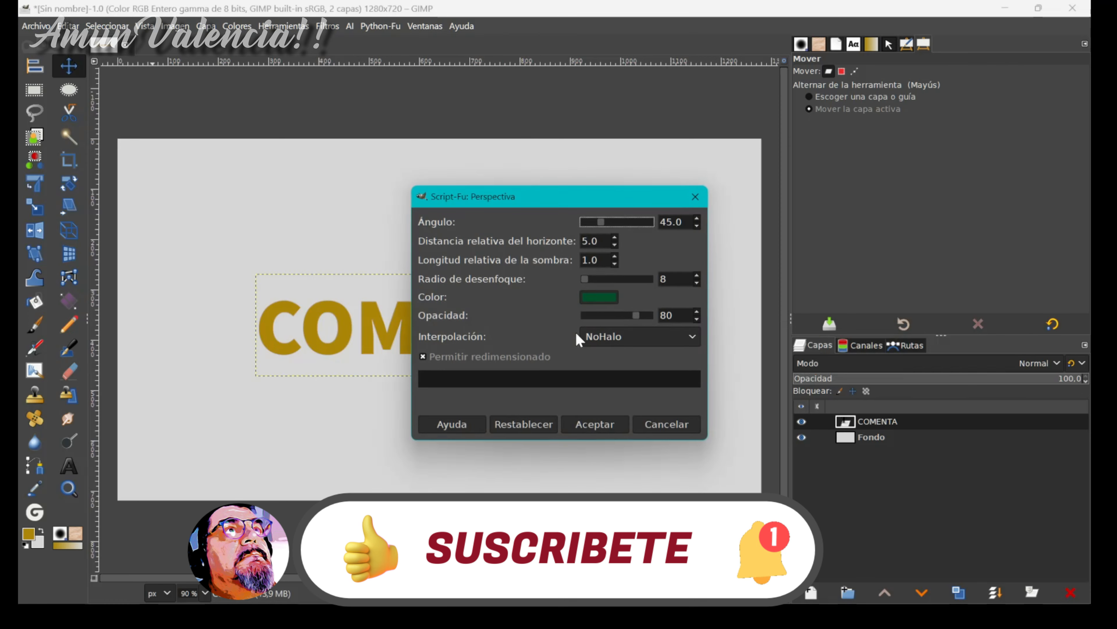
left_click(588, 243)
key("BackSpace")
type("1")
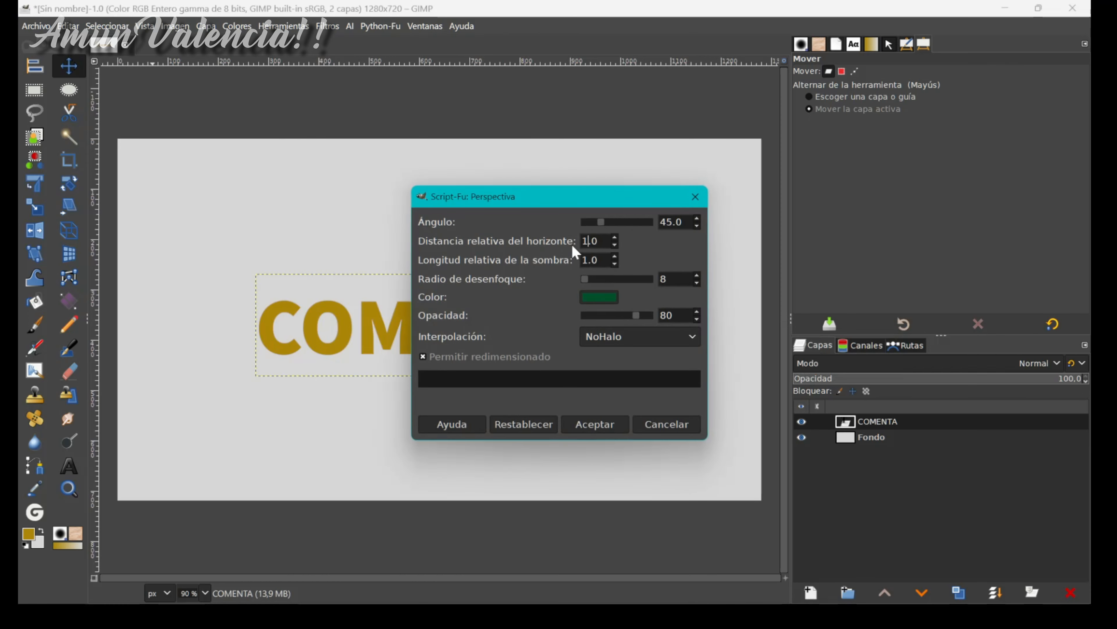
key("Return")
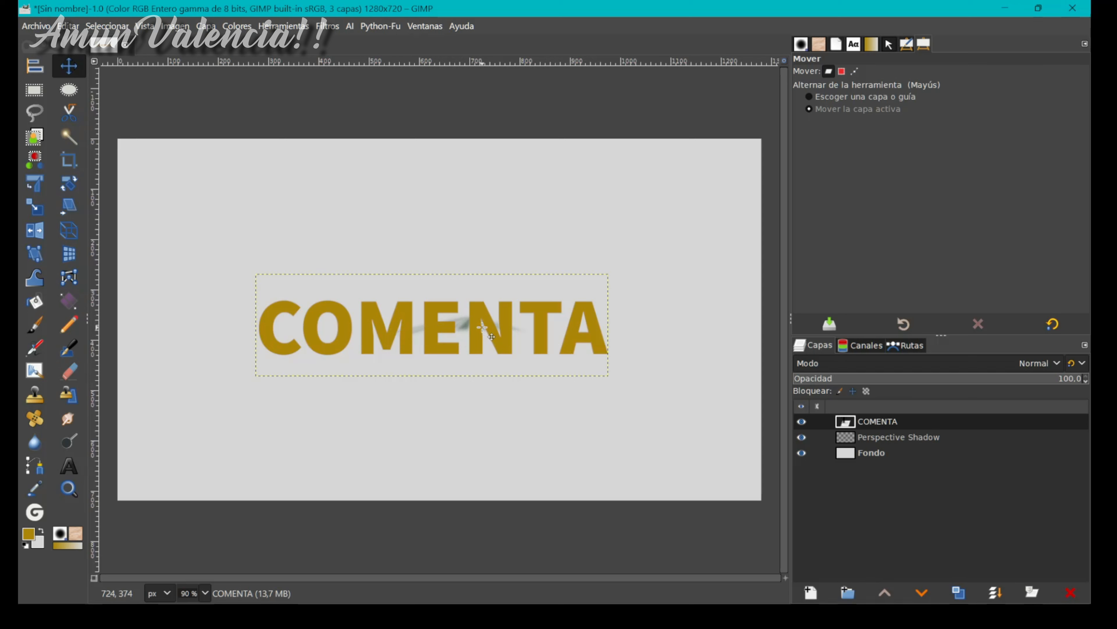
key("ctrl+z")
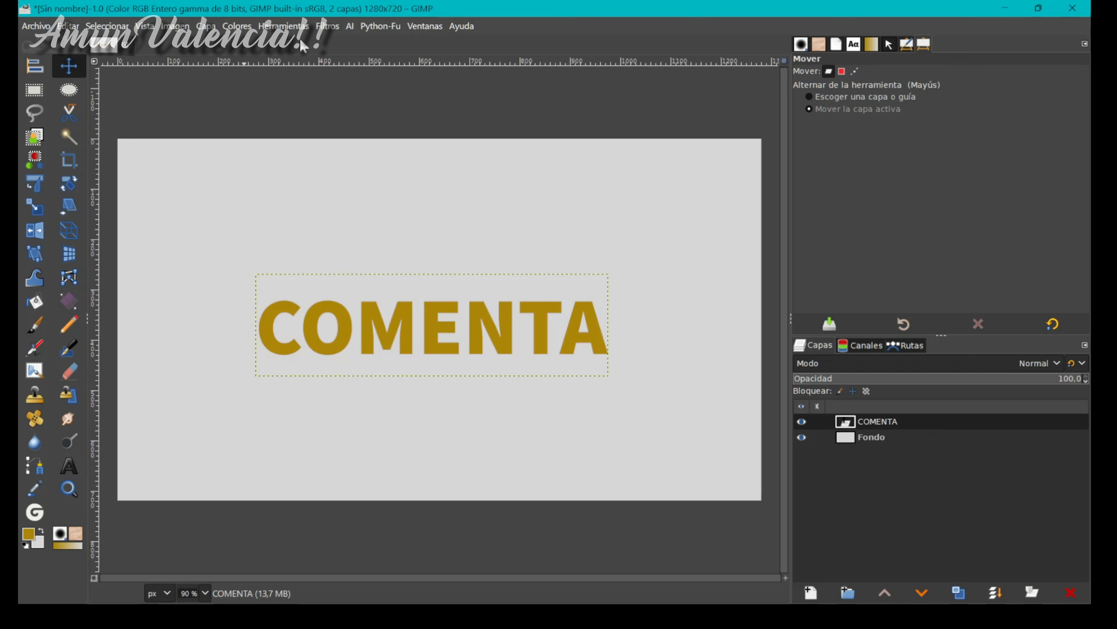
Try the Perspective shadow on COMENTA with relative horizon distance 20, and undo it
left_click(331, 30)
mouse_move(367, 169)
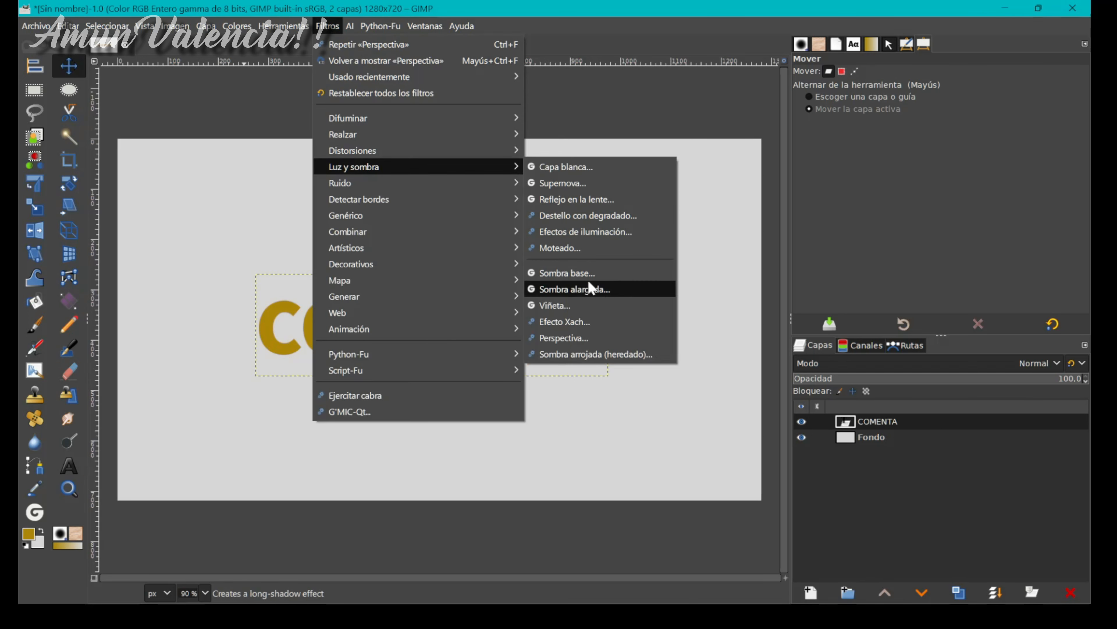
left_click(590, 338)
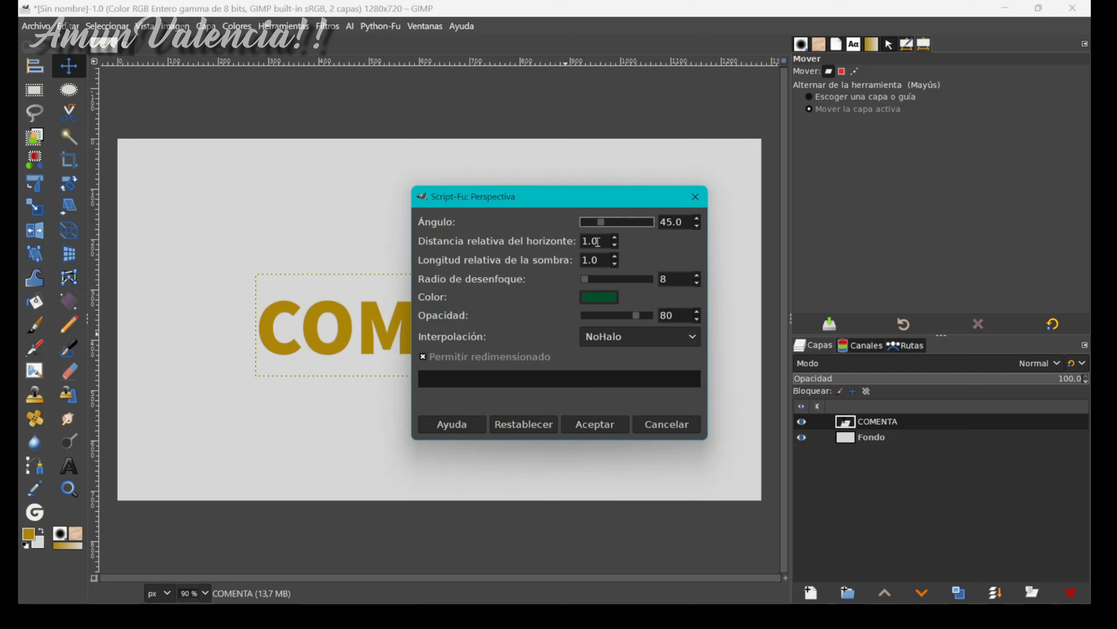
left_click_drag(598, 242, 578, 243)
type("20")
left_click(610, 421)
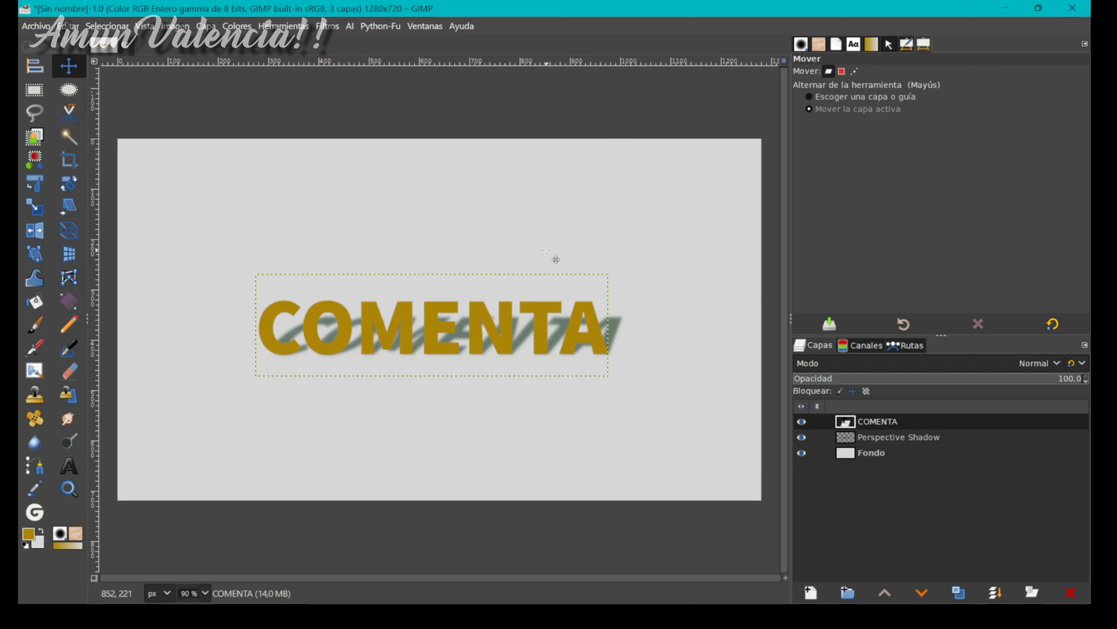
key("ctrl+z")
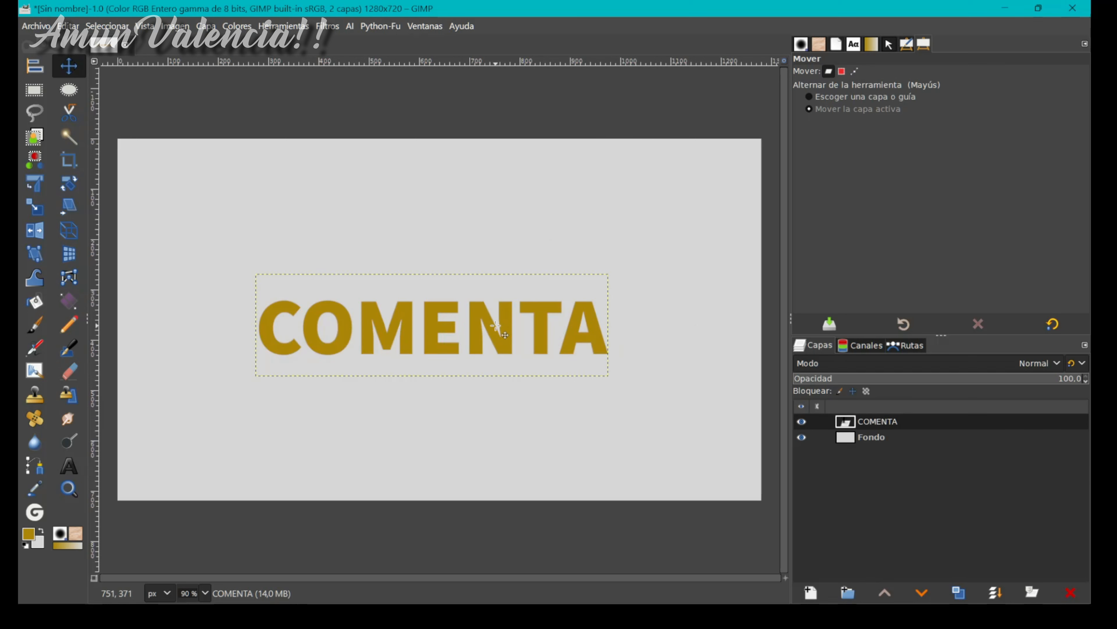
Try the Perspective shadow on COMENTA with relative horizon distance 5 and relative shadow length 0.5, and undo it
left_click(325, 27)
mouse_move(374, 167)
left_click(568, 339)
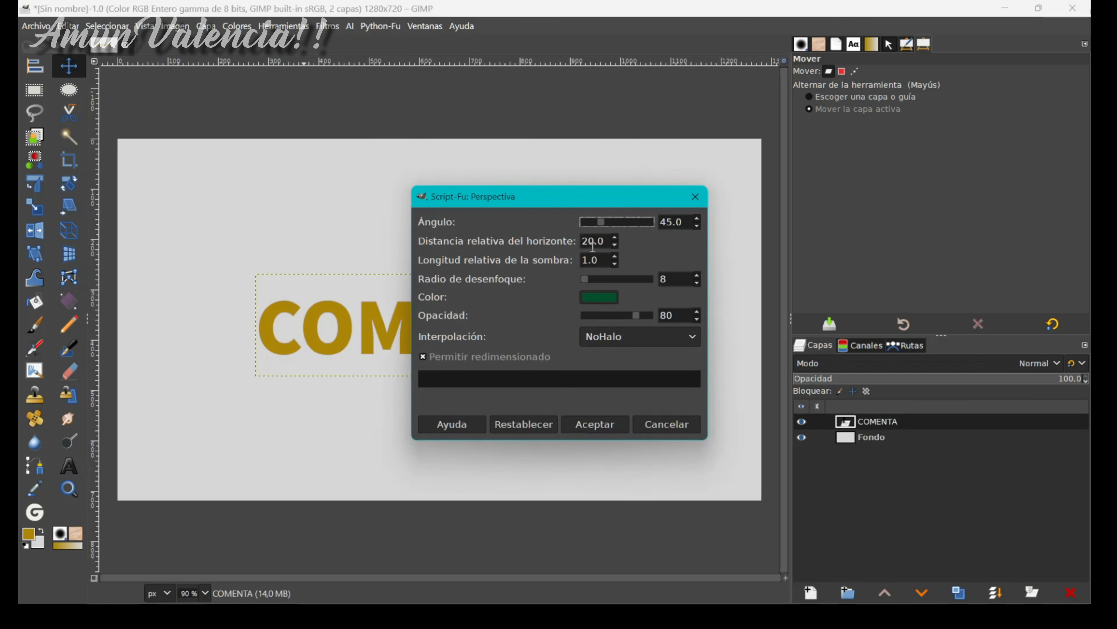
left_click_drag(592, 243, 574, 242)
type("5")
left_click_drag(590, 260, 584, 265)
type("0")
left_click(595, 424)
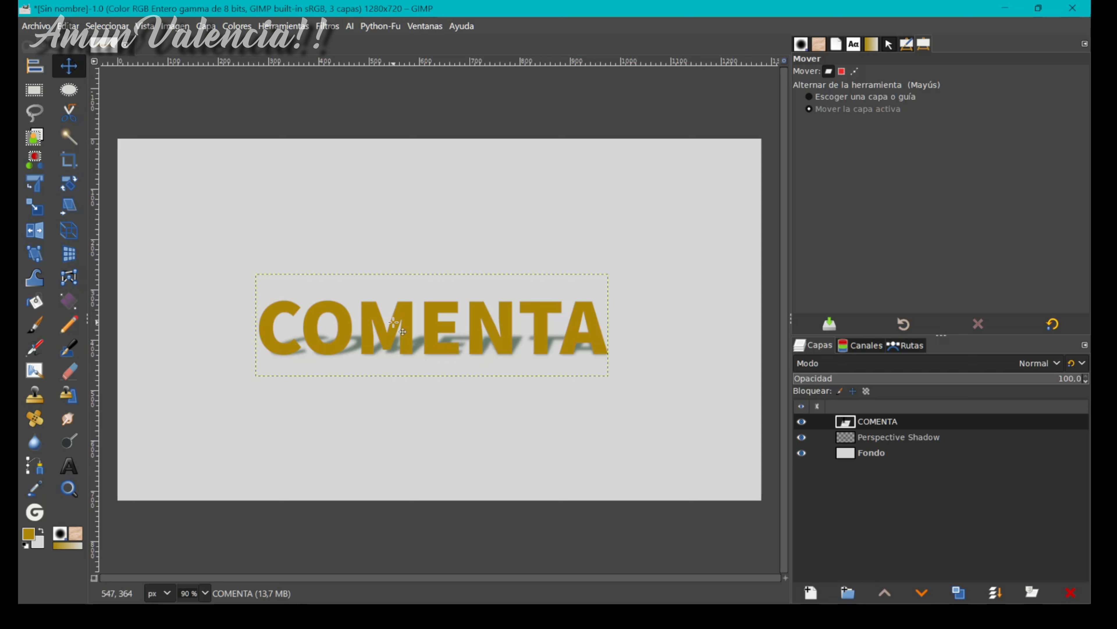
key("ctrl+z")
Try the Perspective shadow on COMENTA with a larger relative shadow length, and undo it
left_click(328, 26)
left_click(345, 70)
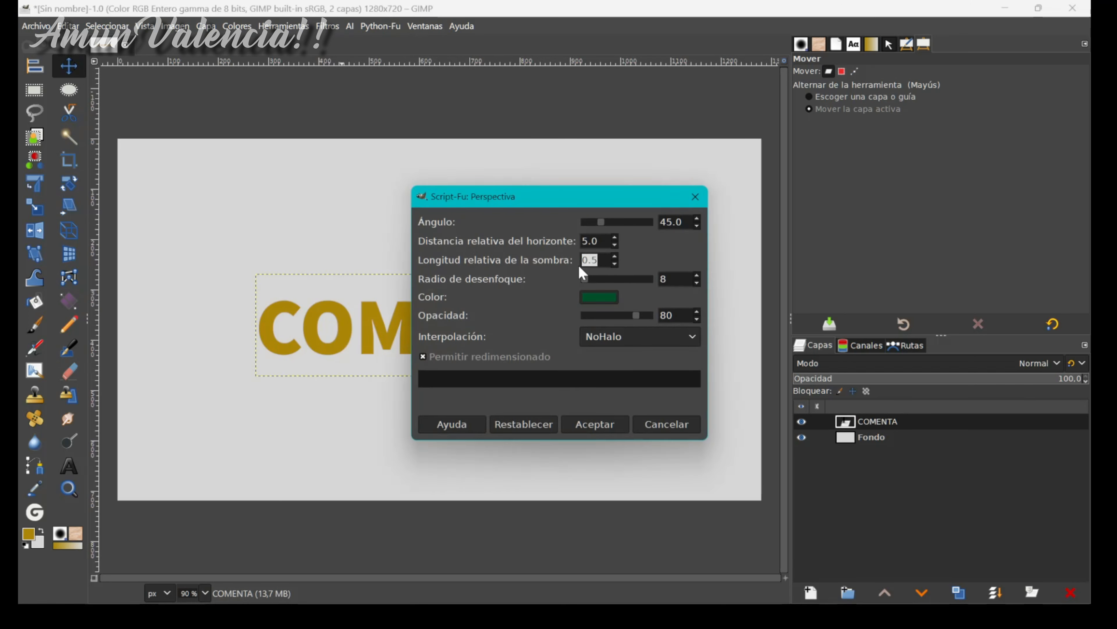
left_click(603, 427)
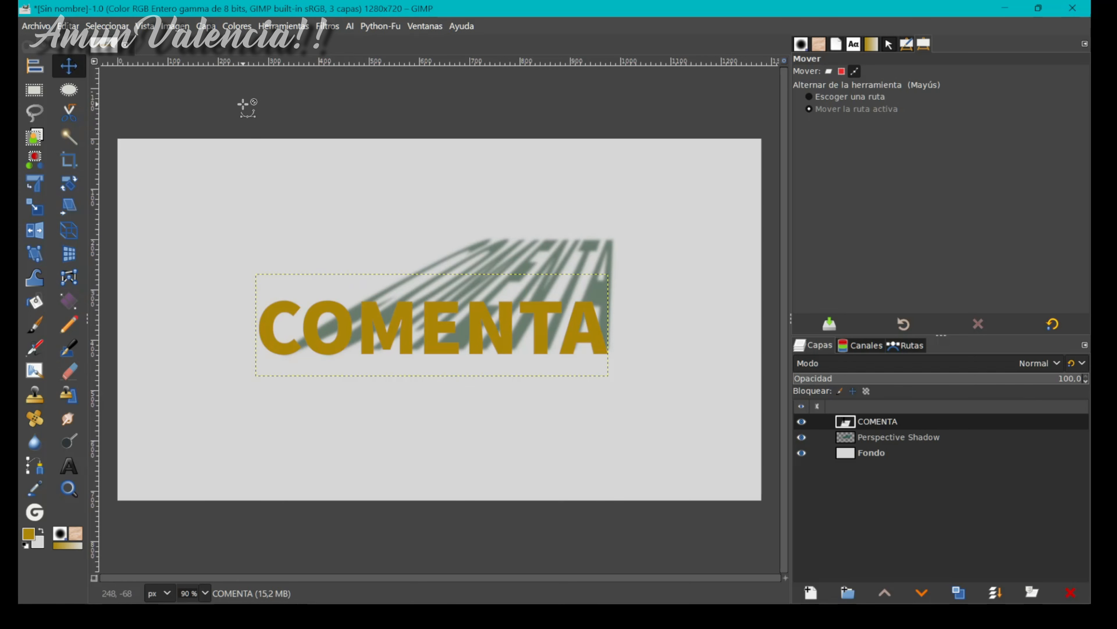
key("ctrl+z")
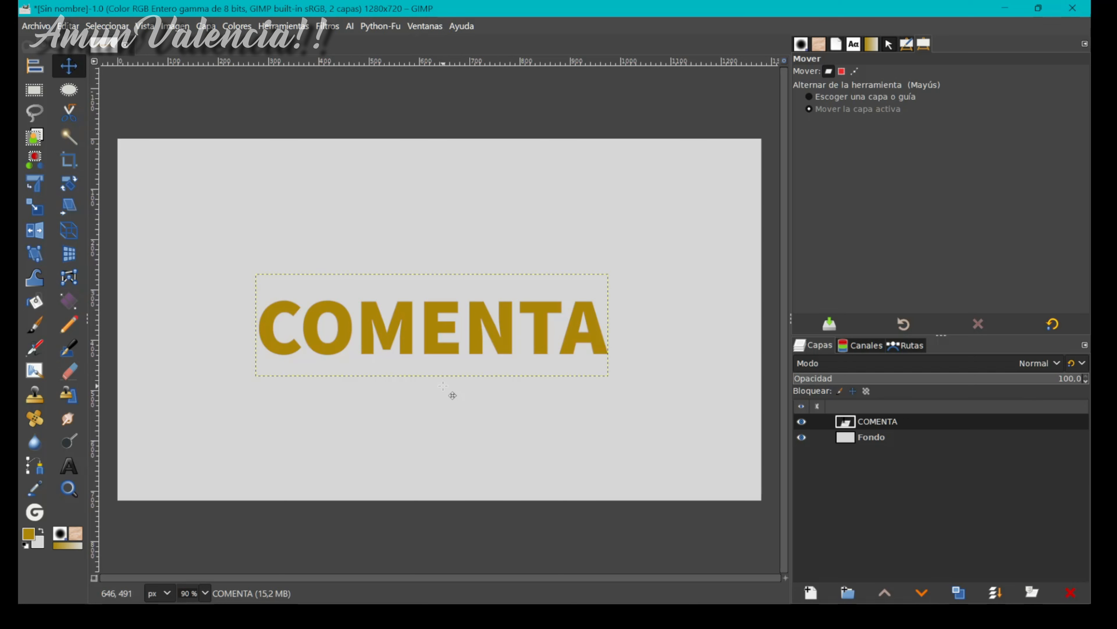
Start the Xach effect (Efecto Xach) on the COMENTA layer and set the highlight's X and Y offsets to -2
left_click(330, 28)
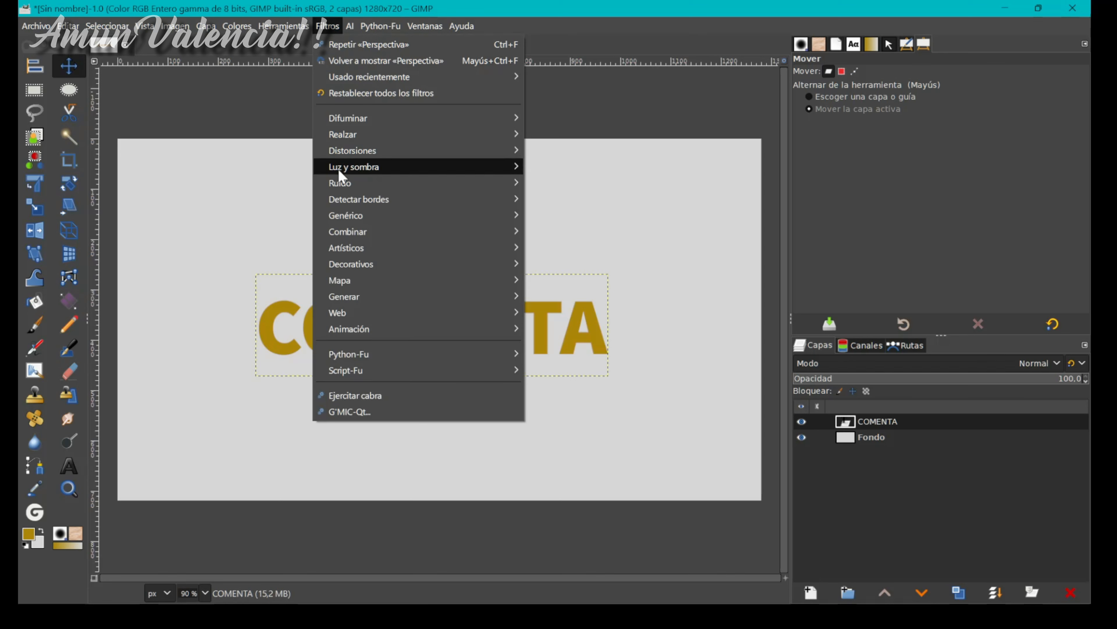
mouse_move(342, 176)
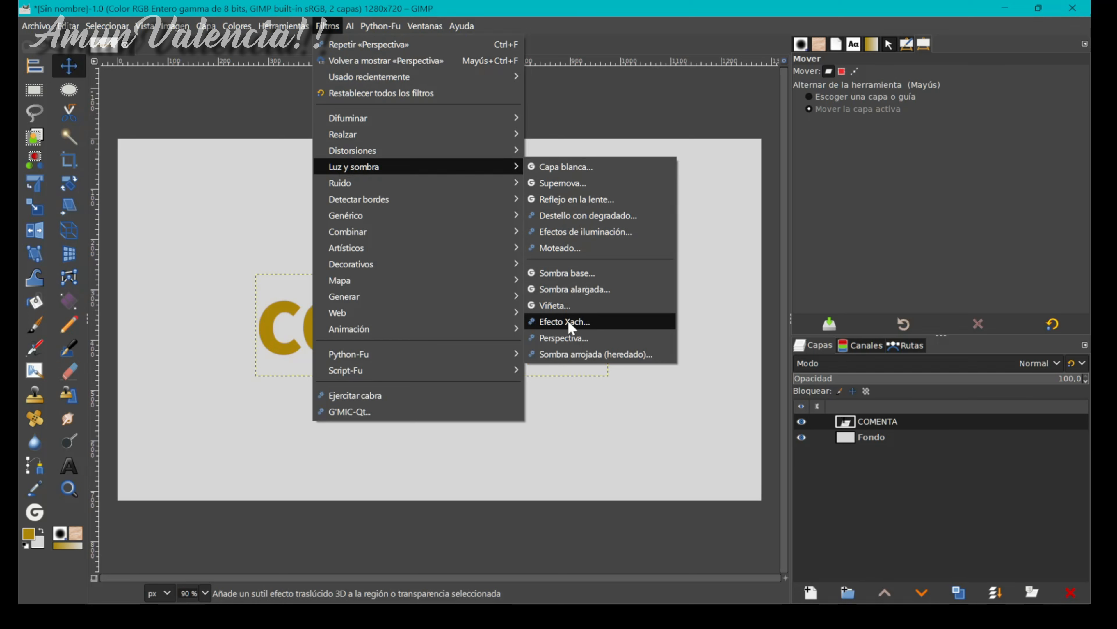
left_click(554, 322)
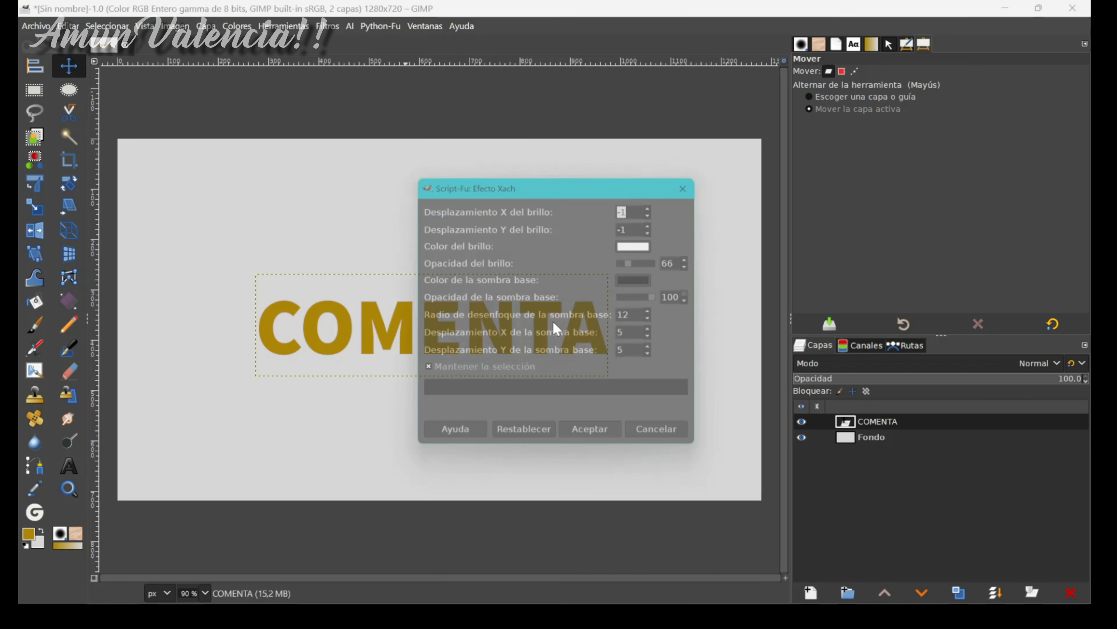
left_click_drag(585, 187, 775, 136)
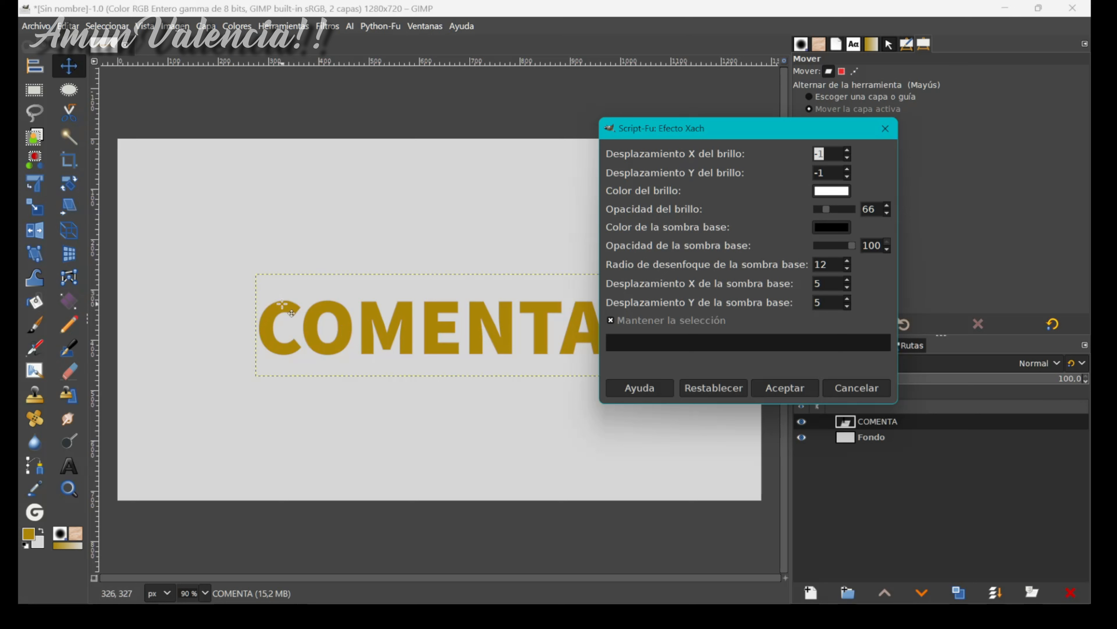
left_click(846, 157)
left_click(847, 157)
Set the Xach effect's highlight colour to pale yellow e1da94
left_click(845, 195)
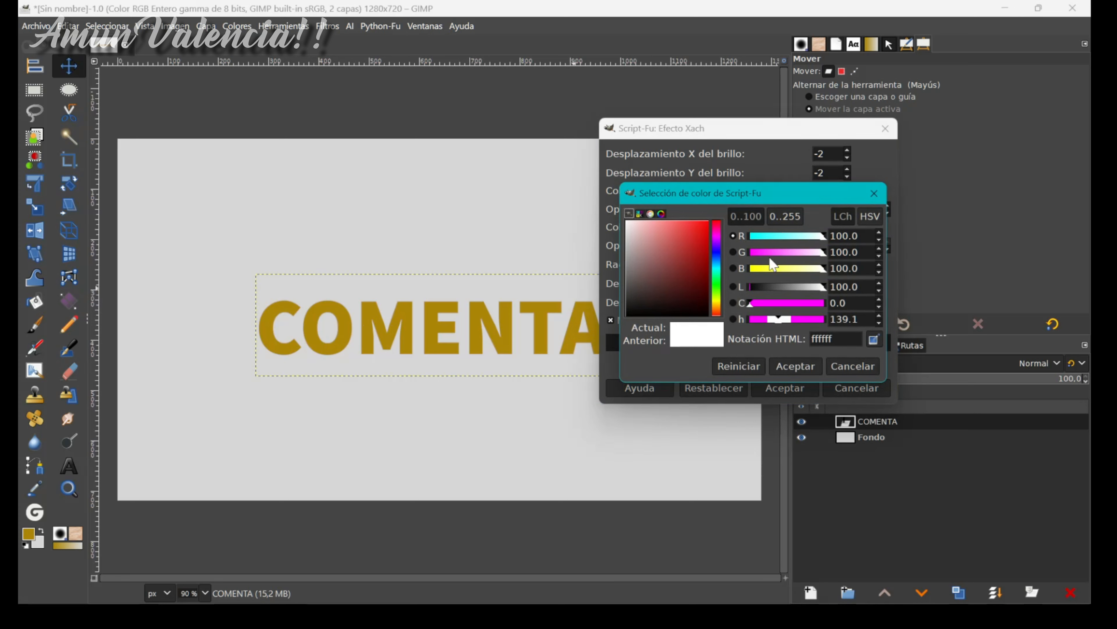
left_click(720, 302)
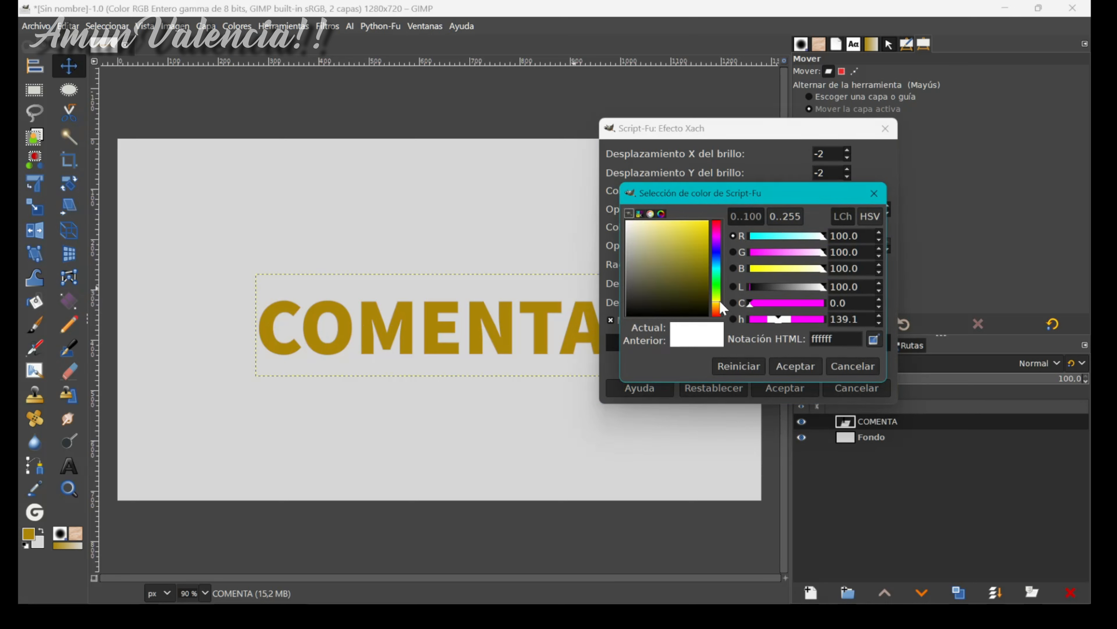
left_click(704, 259)
left_click(690, 227)
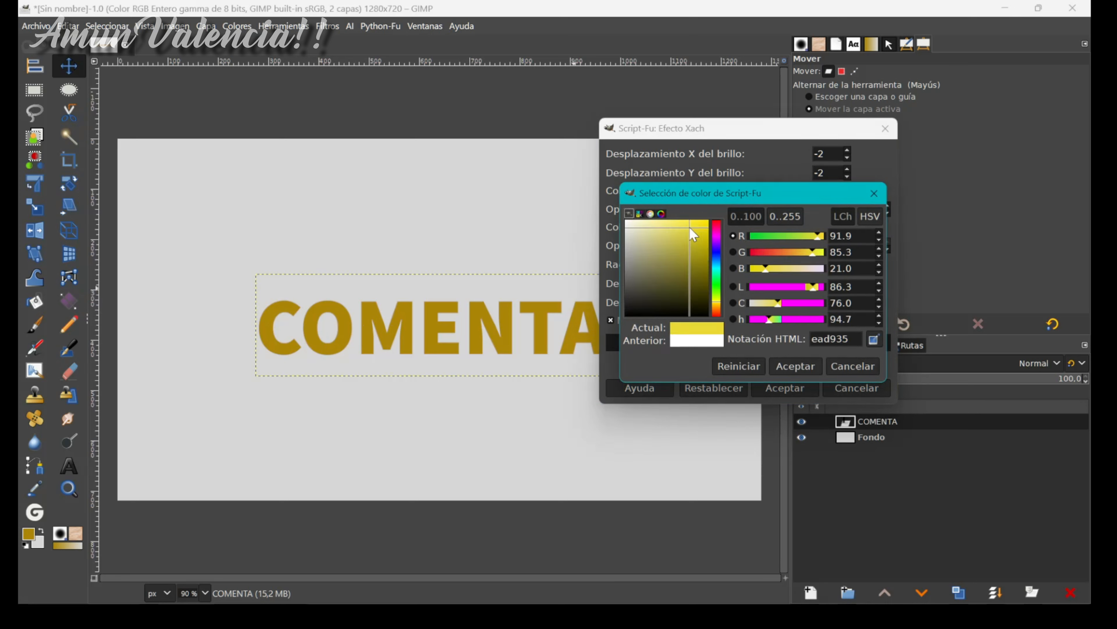
left_click(648, 240)
left_click(657, 238)
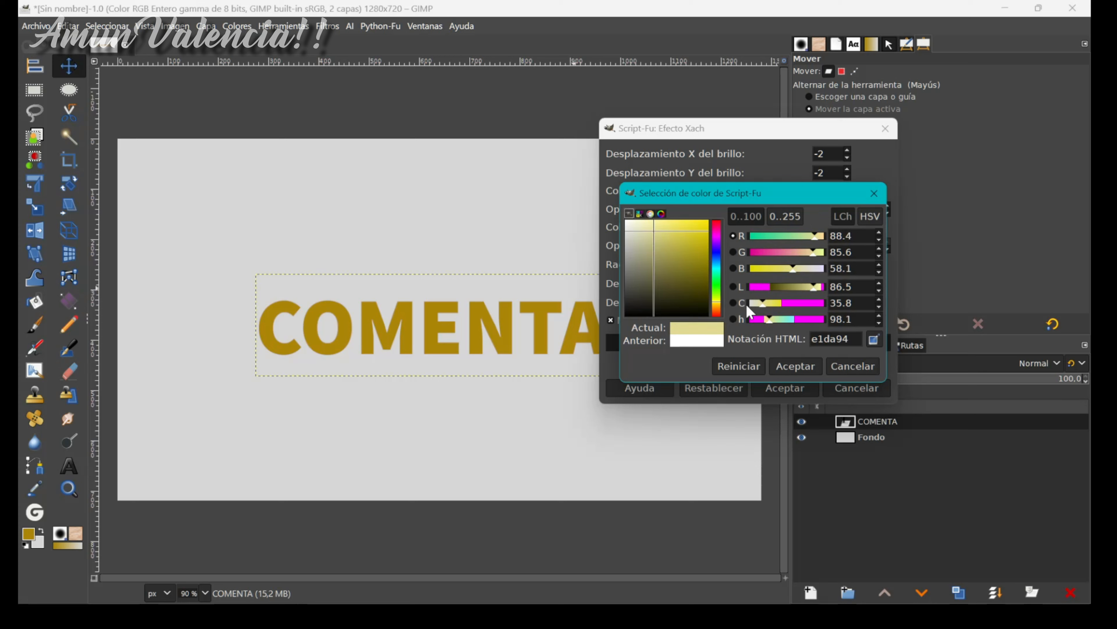
left_click(792, 366)
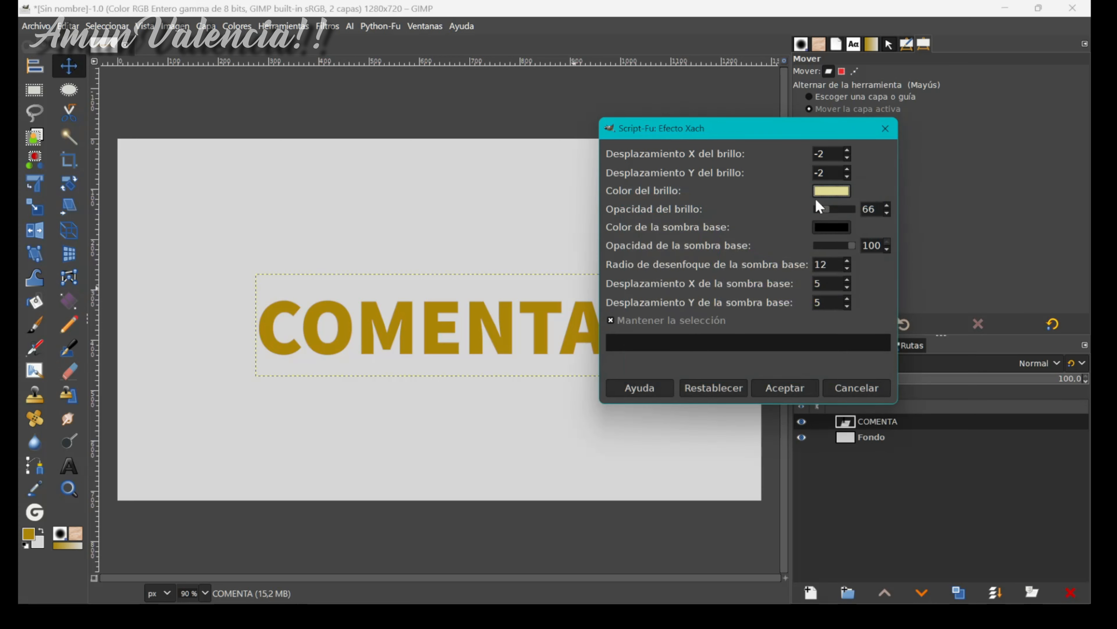
Set the highlight opacity to 78 and the drop shadow opacity to 84, and apply the Xach effect
left_click_drag(827, 209, 829, 212)
left_click_drag(852, 248, 847, 252)
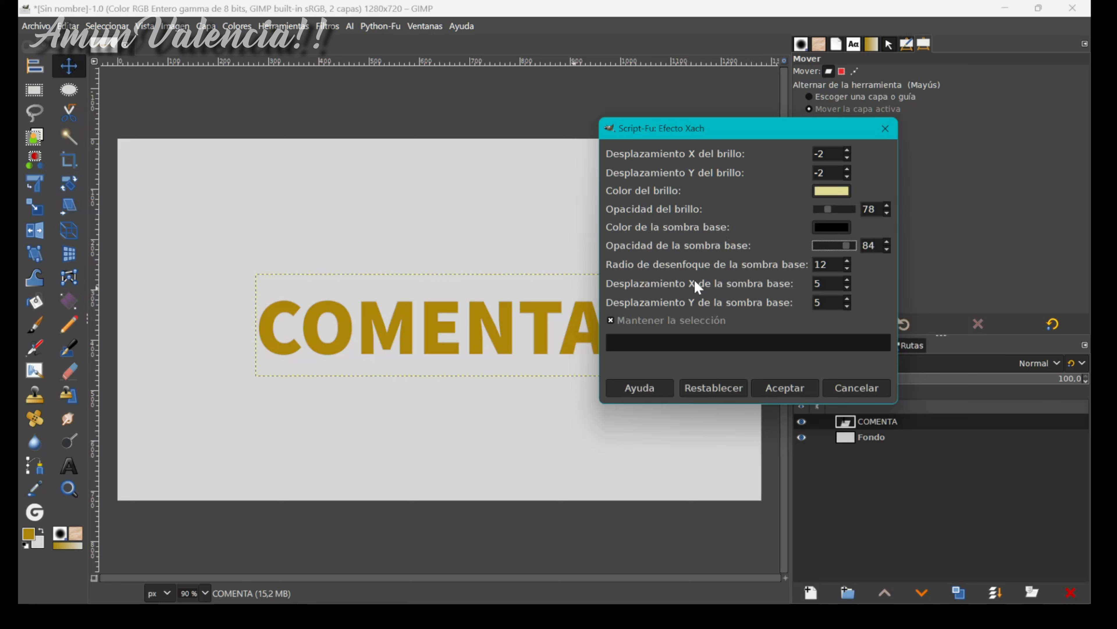
scroll(845, 286, "up", 6)
left_click(791, 391)
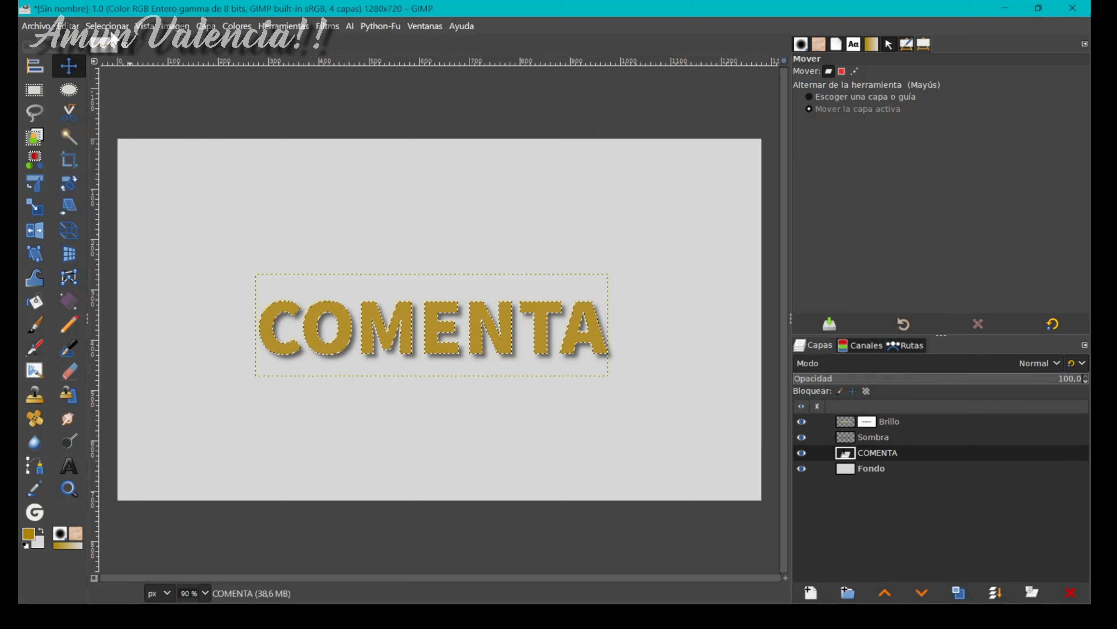
Clear the selection around COMENTA and examine the highlight and shadow along the letter edges up close
left_click(106, 26)
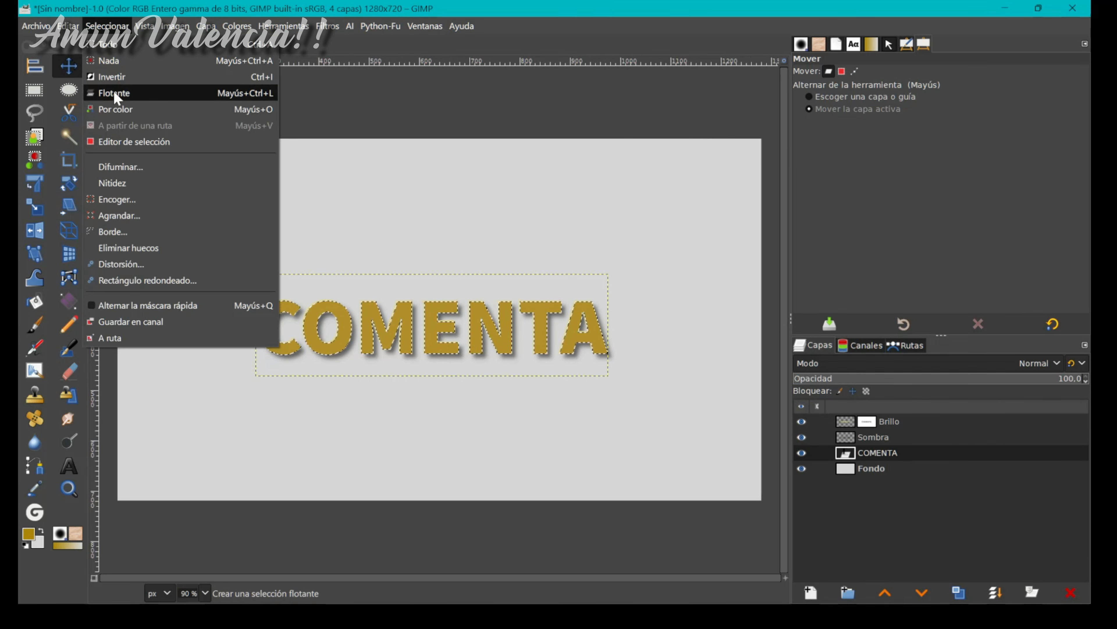
left_click(114, 76)
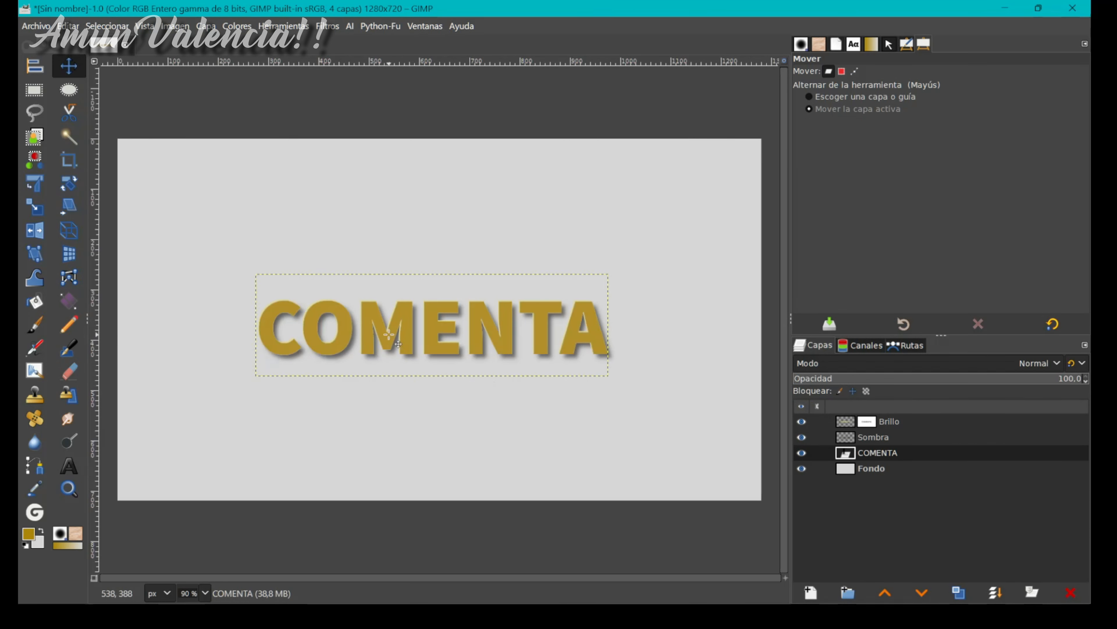
scroll(303, 309, "up", 4)
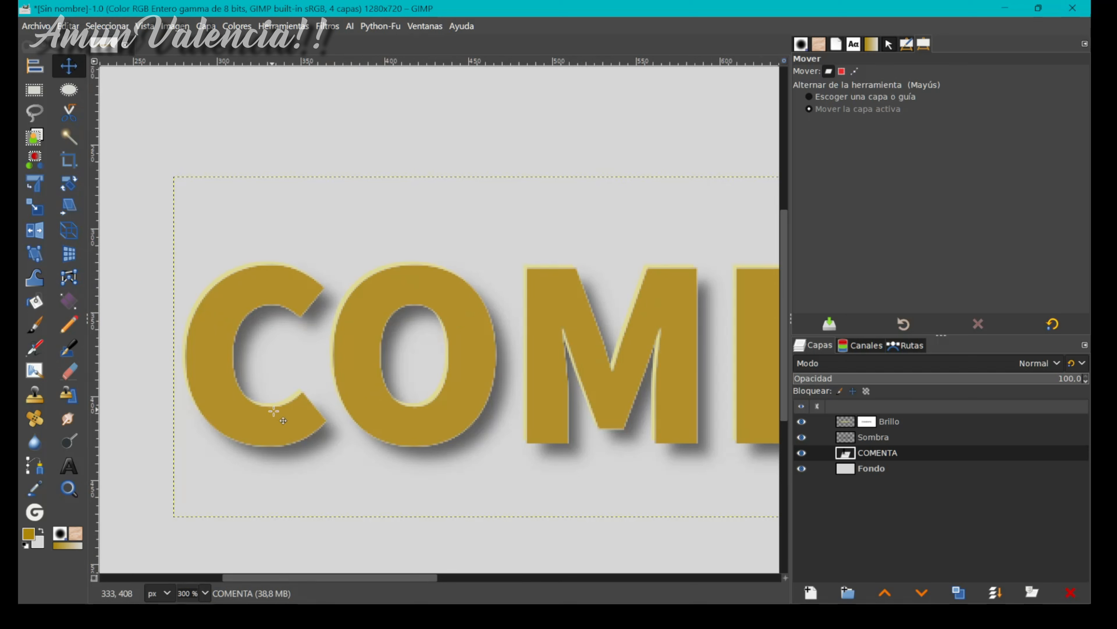
left_click_drag(405, 579, 478, 574)
scroll(457, 321, "down", 3)
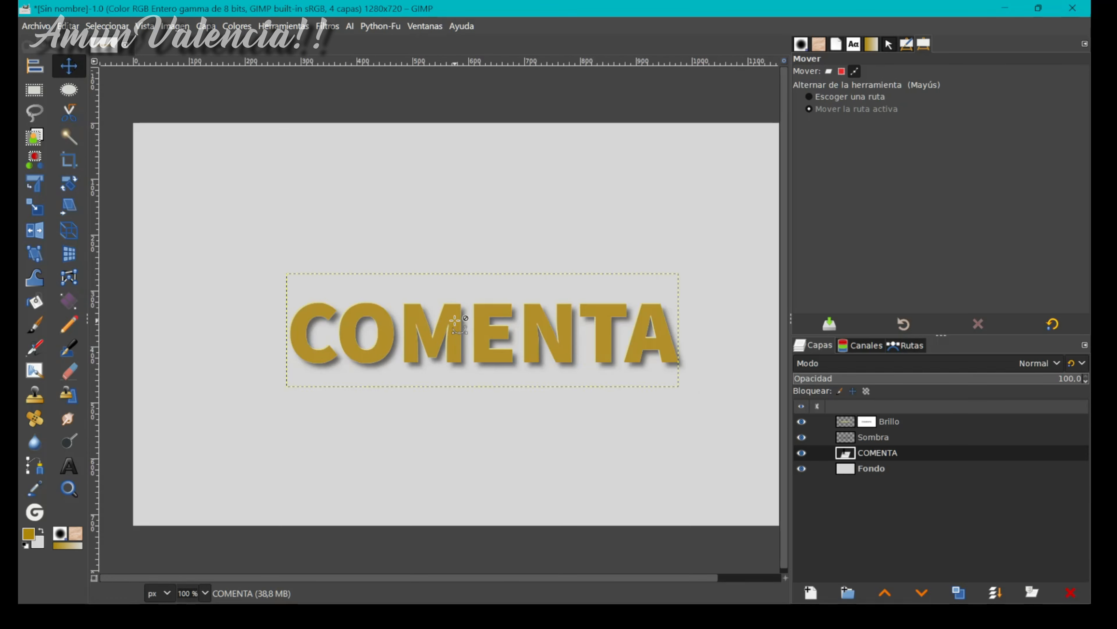
scroll(551, 586, "right", 3)
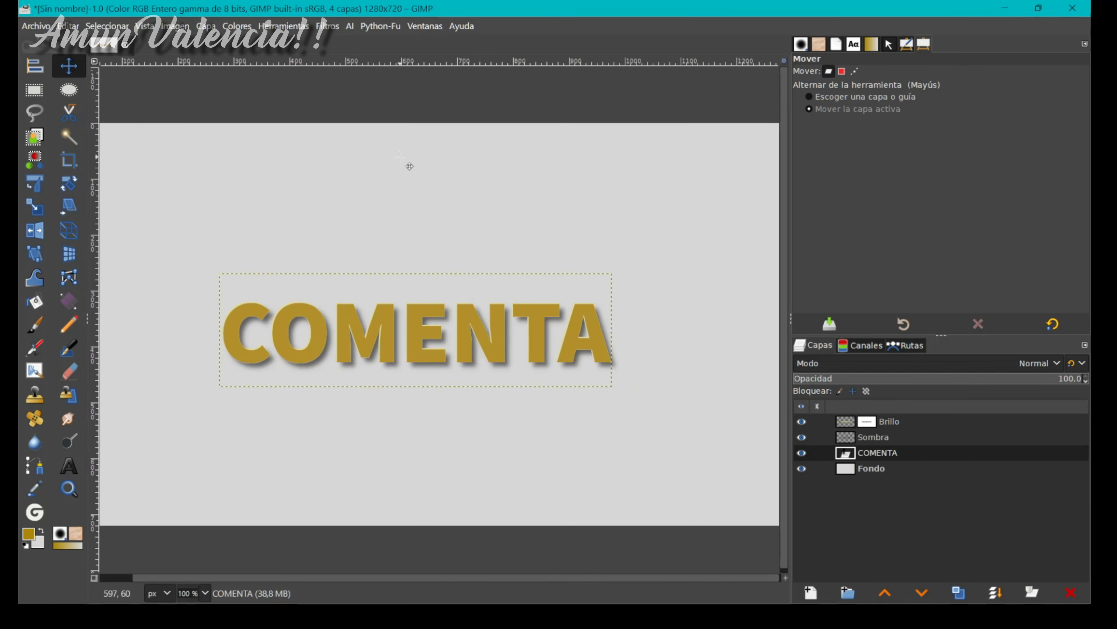
Move the man's portrait on the sombra_3.png layer about 130 px to the right, near the canvas centre
key("shift+v")
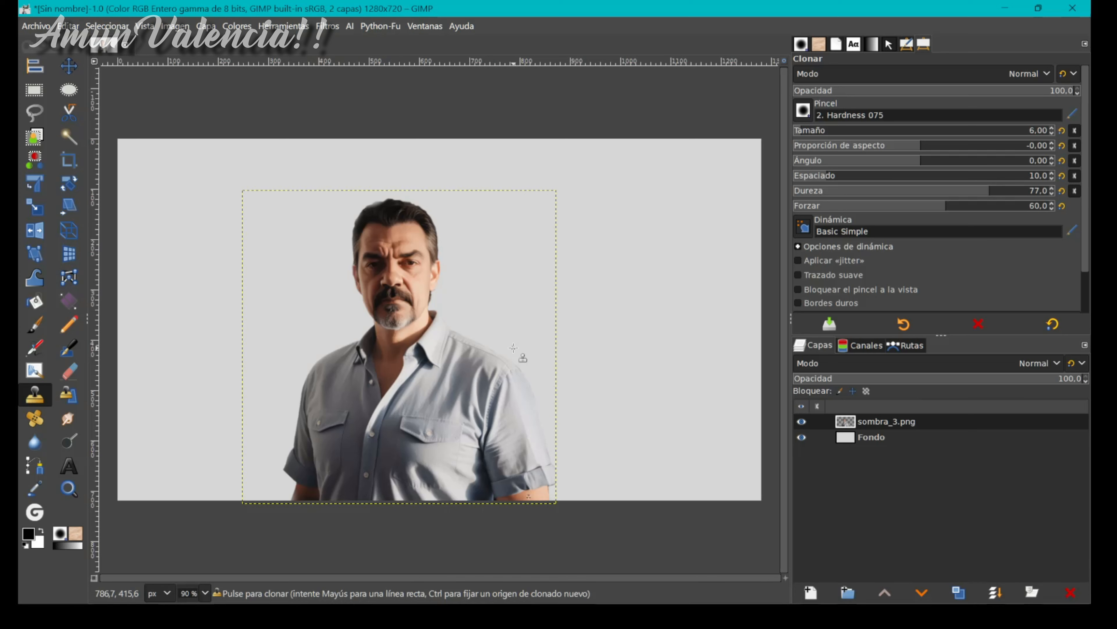
left_click(69, 70)
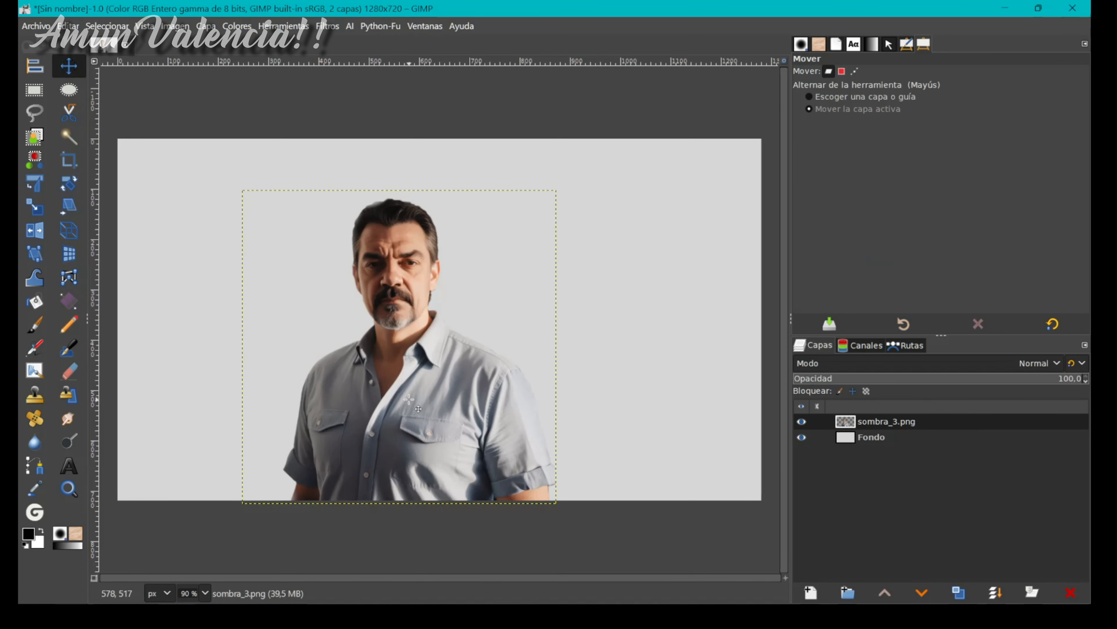
left_click_drag(417, 408, 482, 406)
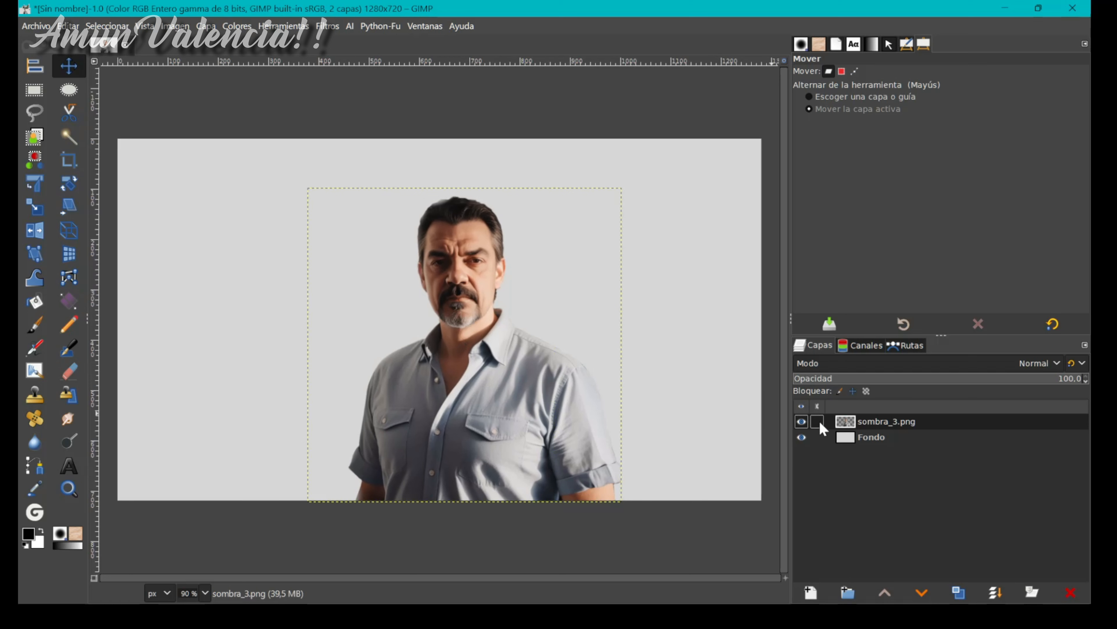
Add a transparent 1280 × 720 px layer named lupa directly above the Fondo layer
left_click(851, 438)
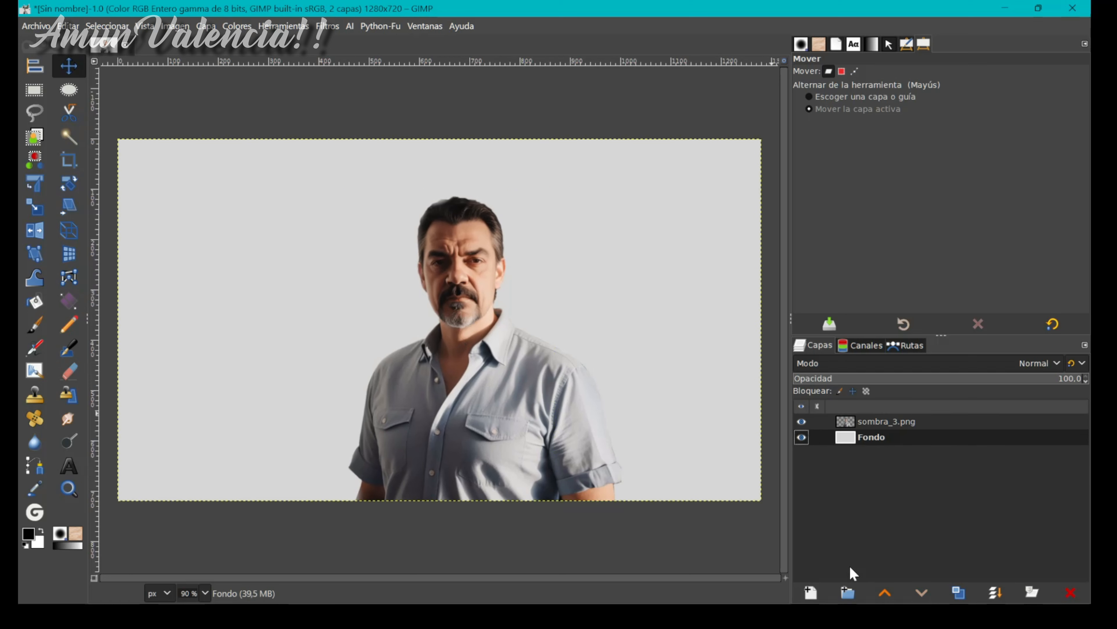
left_click(811, 592)
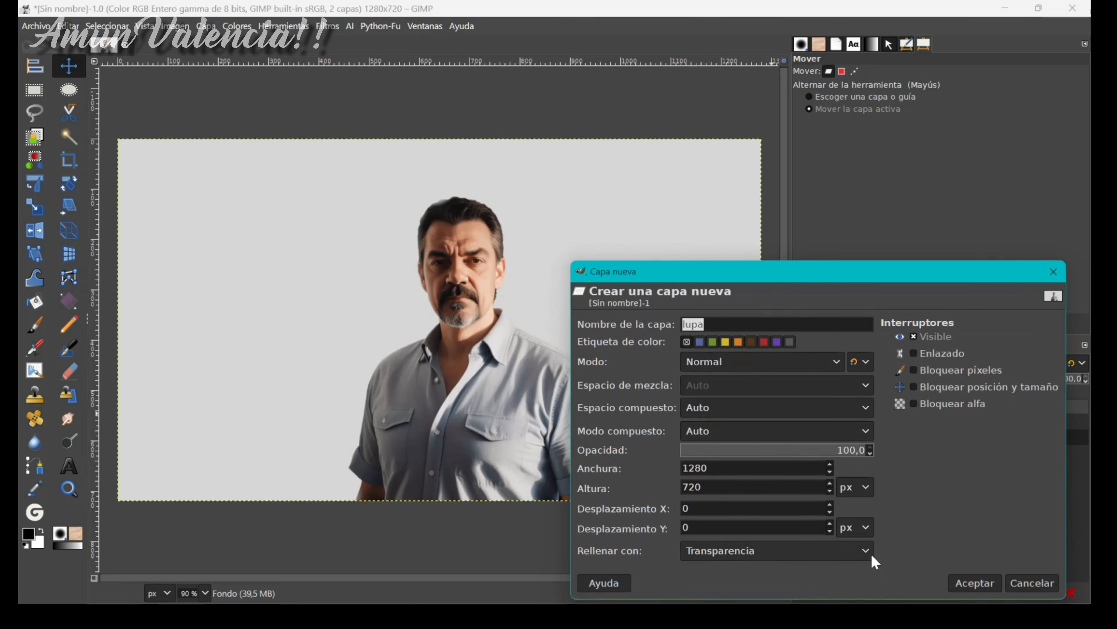
left_click(990, 582)
Select the man's outline from the alpha of sombra_3.png and fill it with black on the lupa layer
left_click(852, 425)
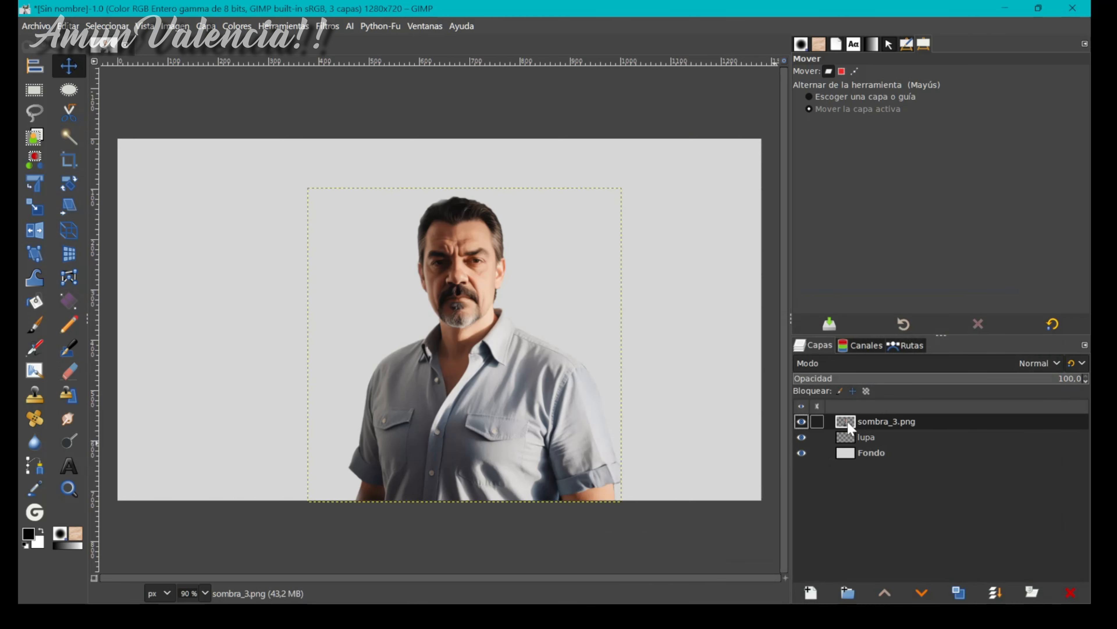
right_click(855, 427)
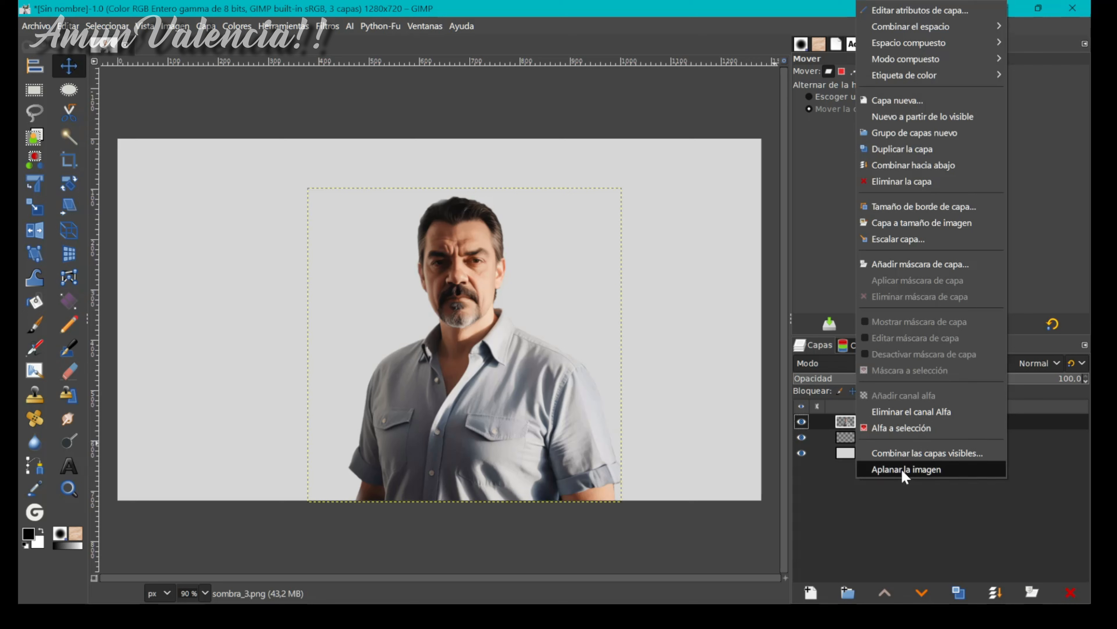
left_click(907, 430)
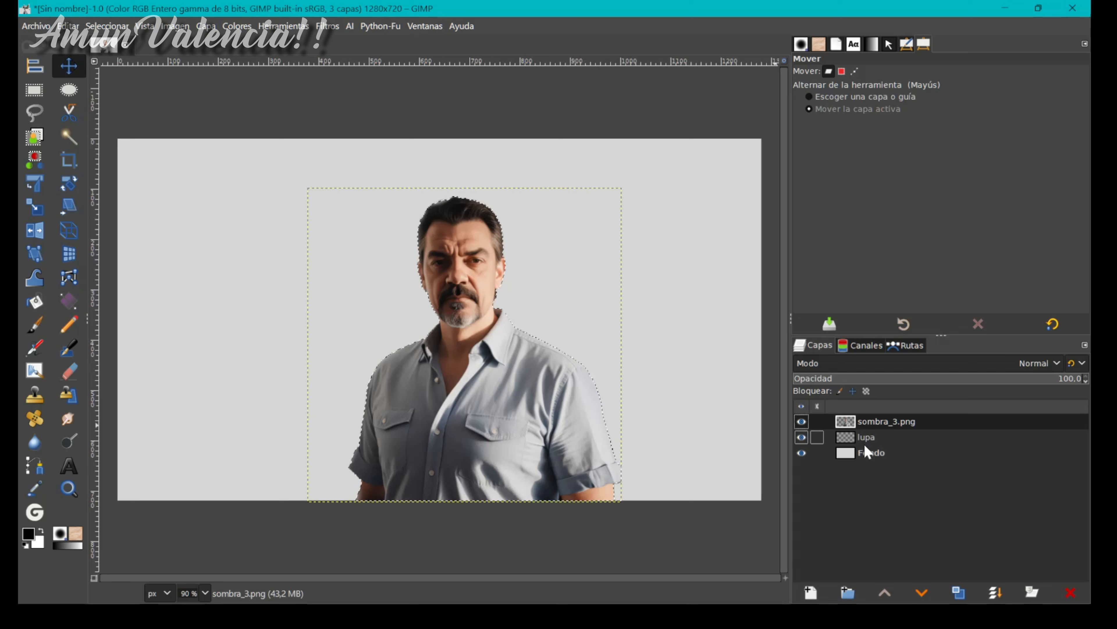
left_click(851, 443)
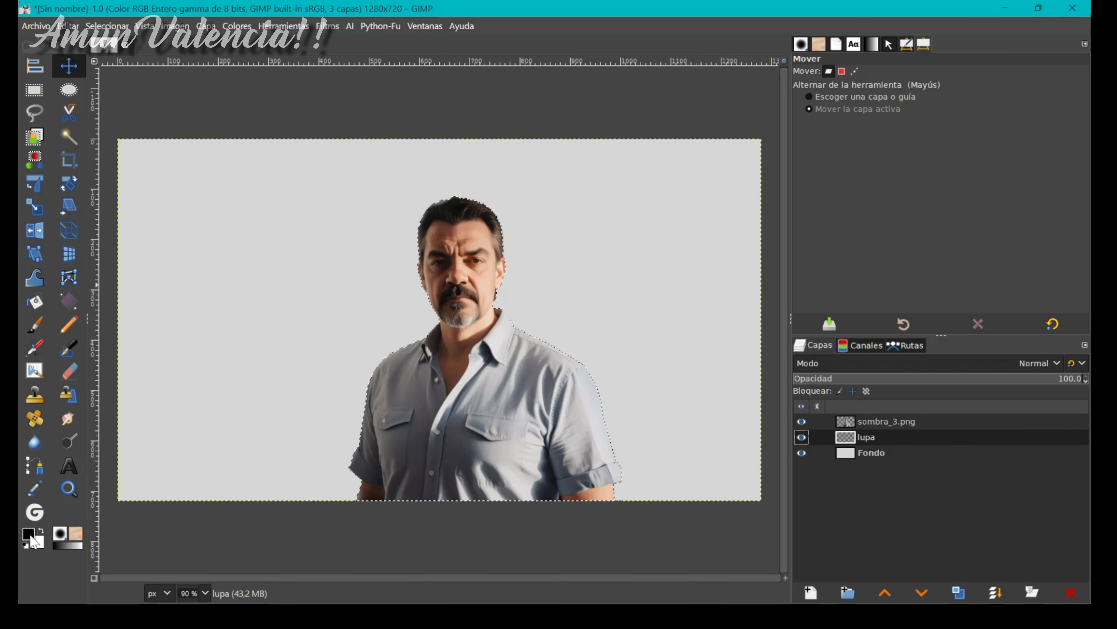
left_click_drag(34, 533, 446, 390)
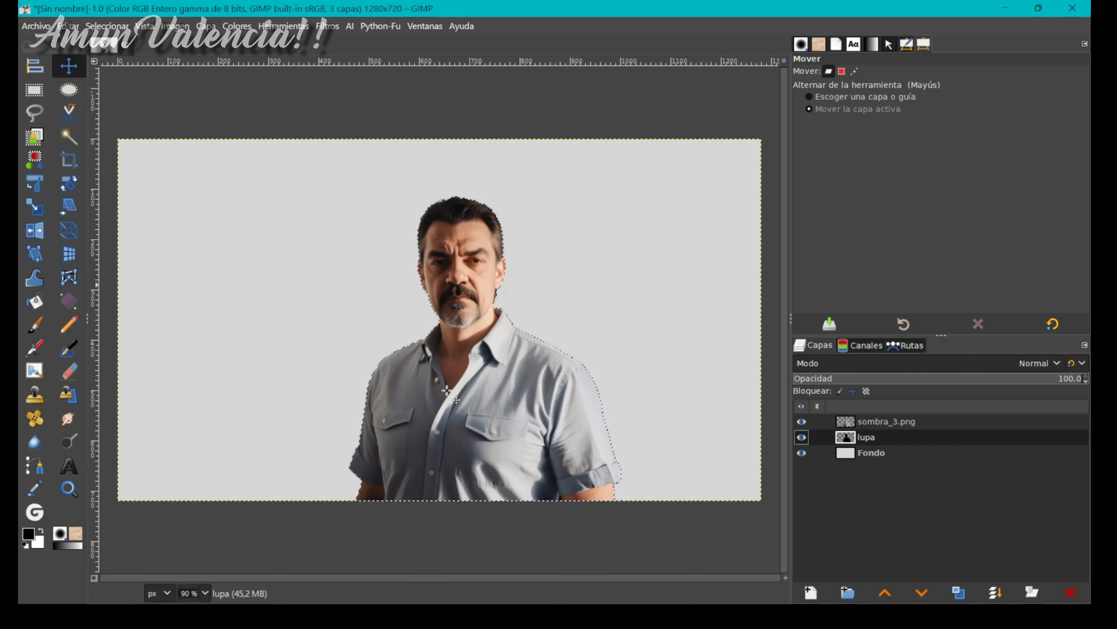
Hide the sombra_3.png layer and clear the selection around the black silhouette
left_click(802, 422)
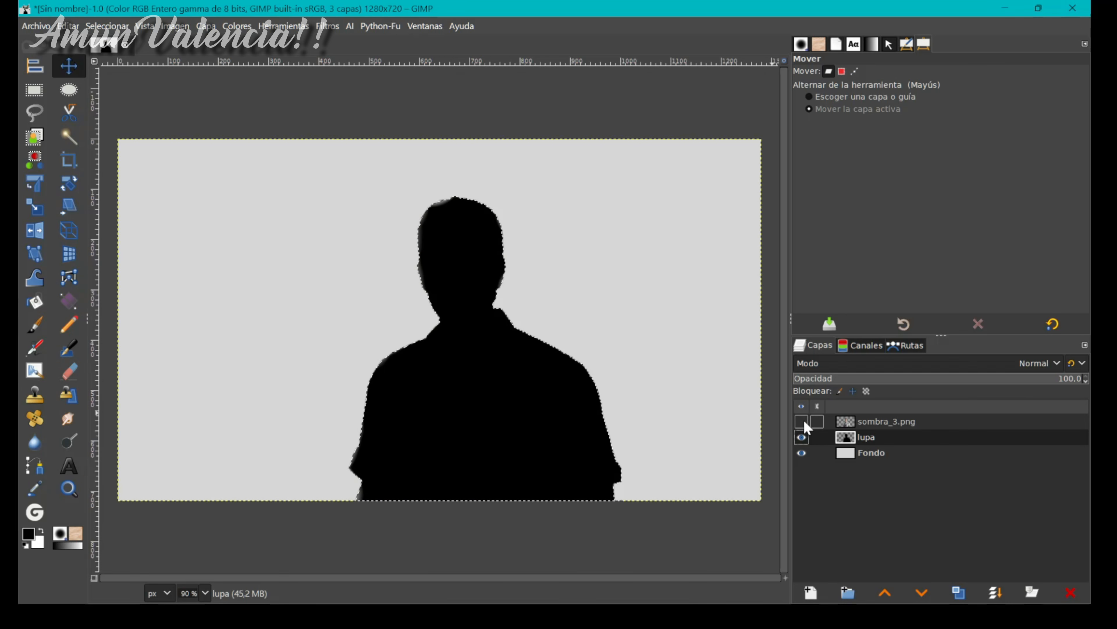
left_click(802, 421)
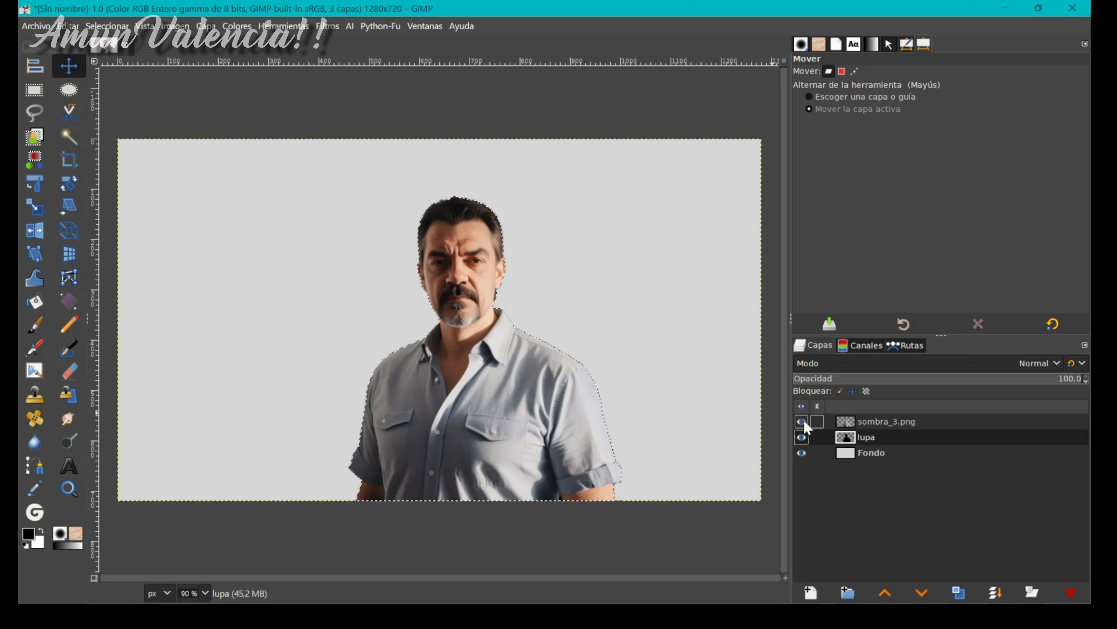
left_click(802, 422)
key("shift+g")
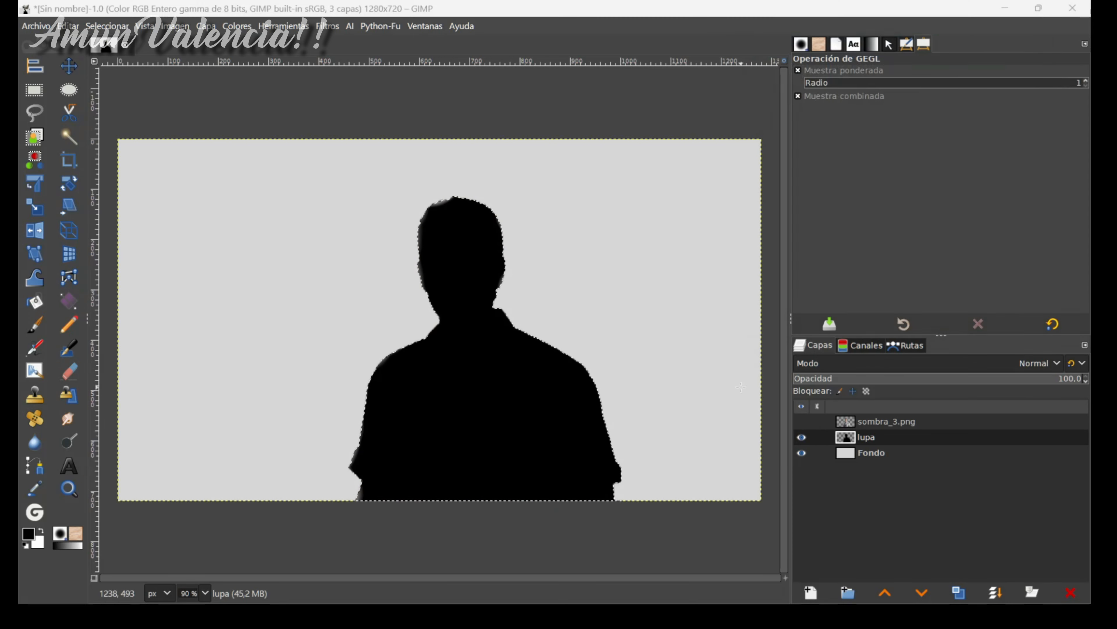
left_click(103, 27)
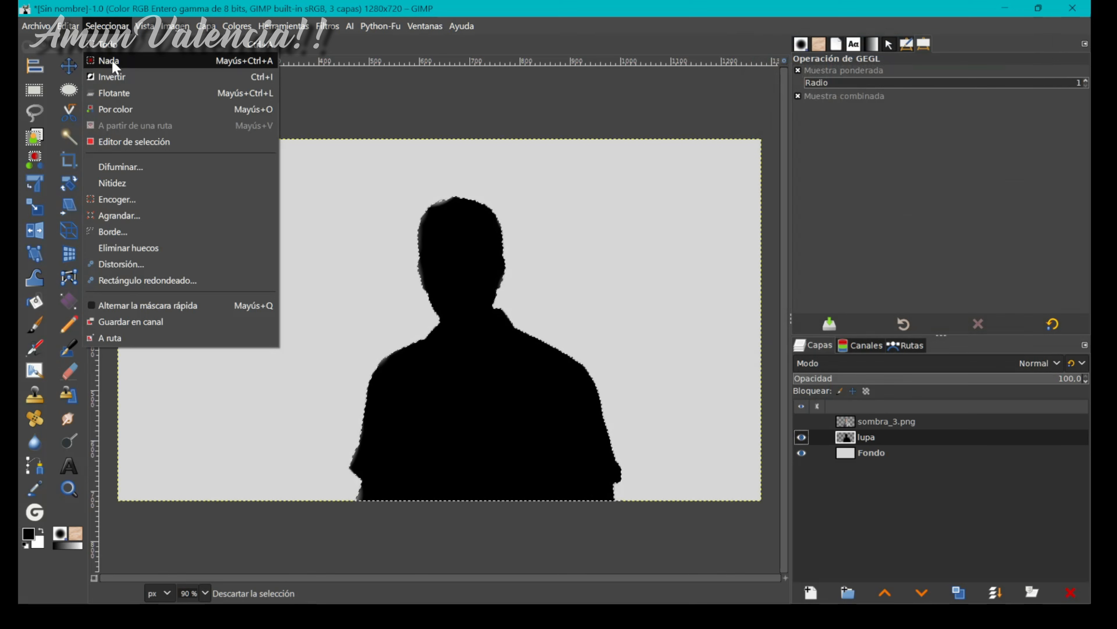
left_click(114, 67)
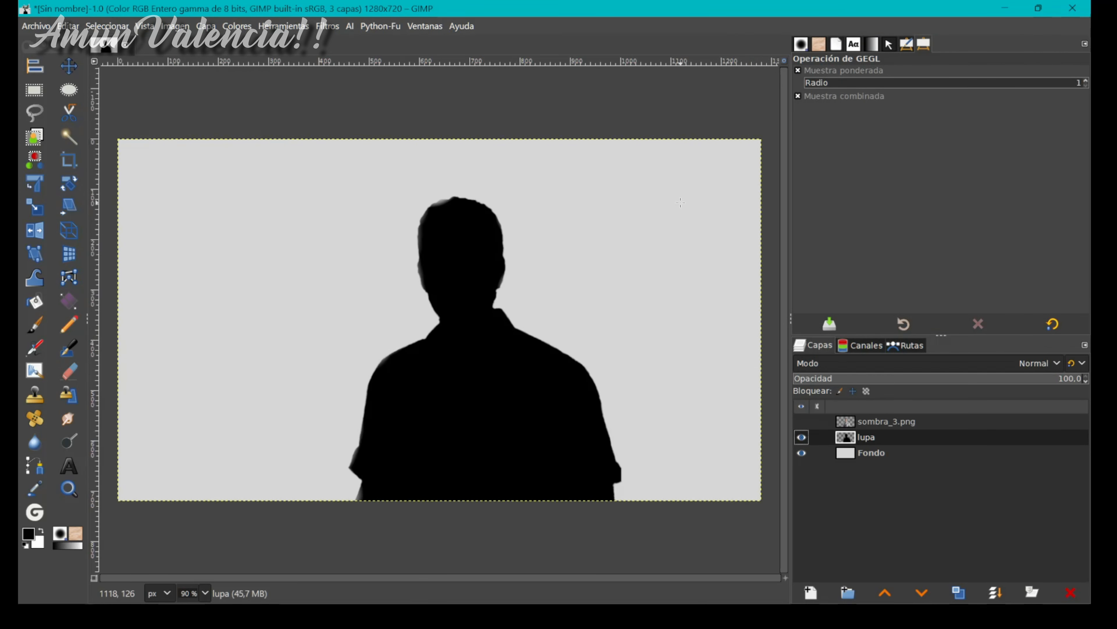
Apply a Gaussian blur of 11.13 in X and Y to the lupa silhouette and set that layer's opacity to 82.6
left_click(328, 25)
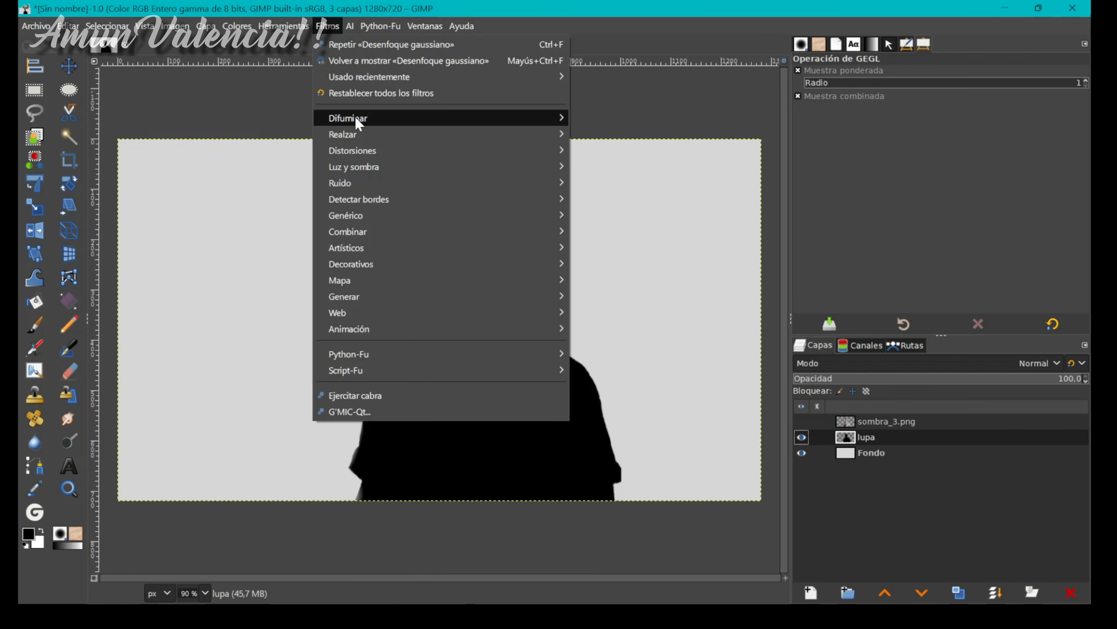
mouse_move(355, 117)
left_click(621, 133)
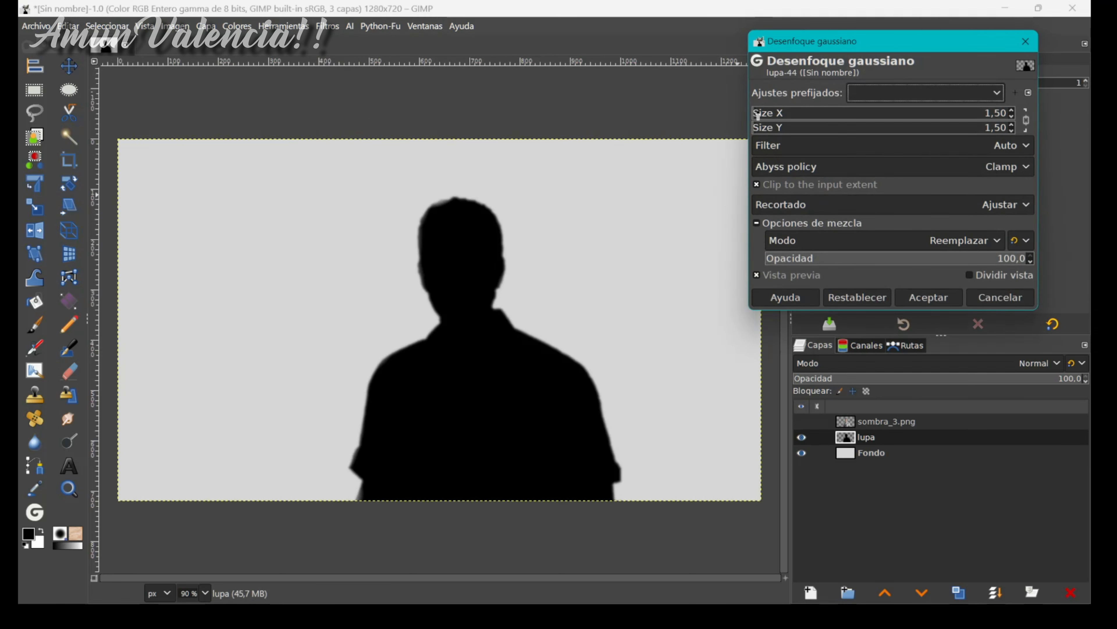
left_click_drag(757, 116, 780, 115)
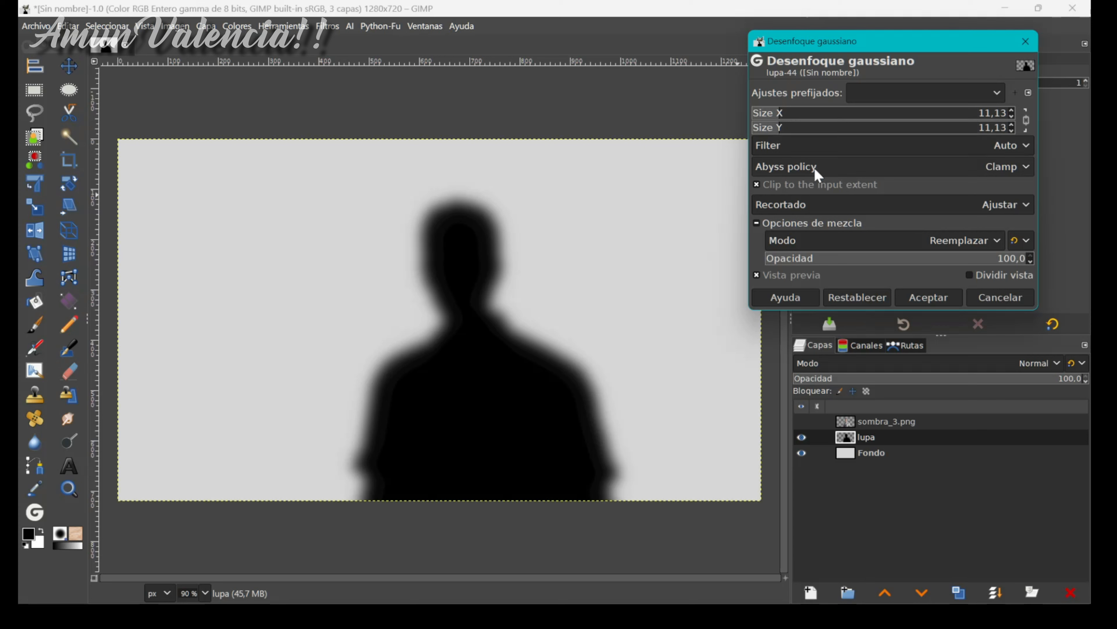
left_click(933, 297)
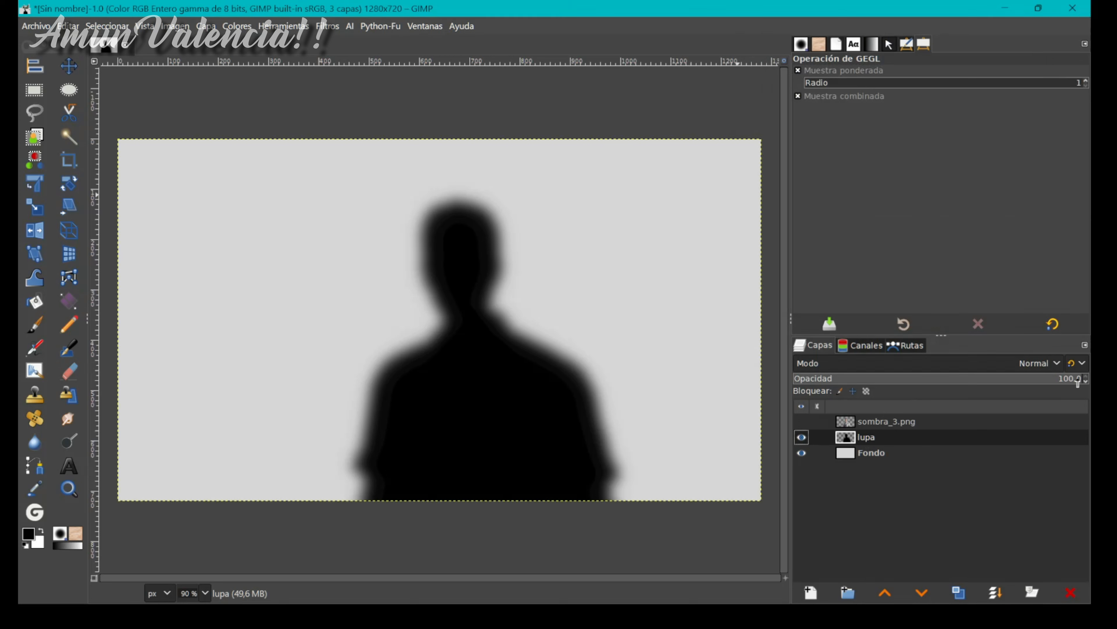
left_click_drag(1078, 381, 1045, 391)
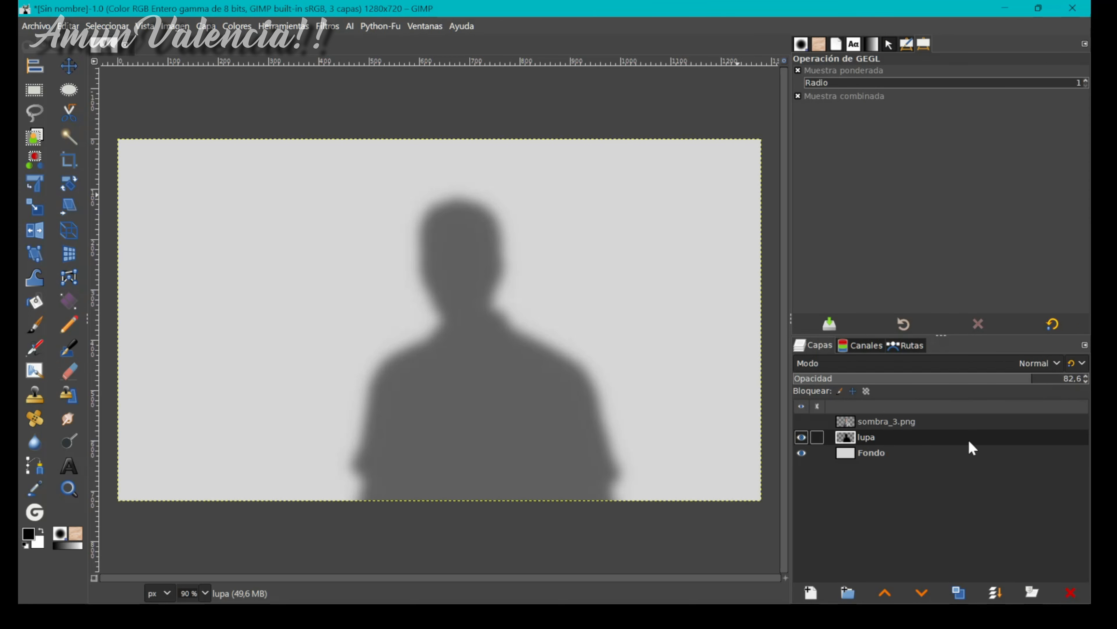
Show the sombra_3.png layer and move the blurred lupa shadow about 85 px left and 13 px down behind the man
left_click(801, 422)
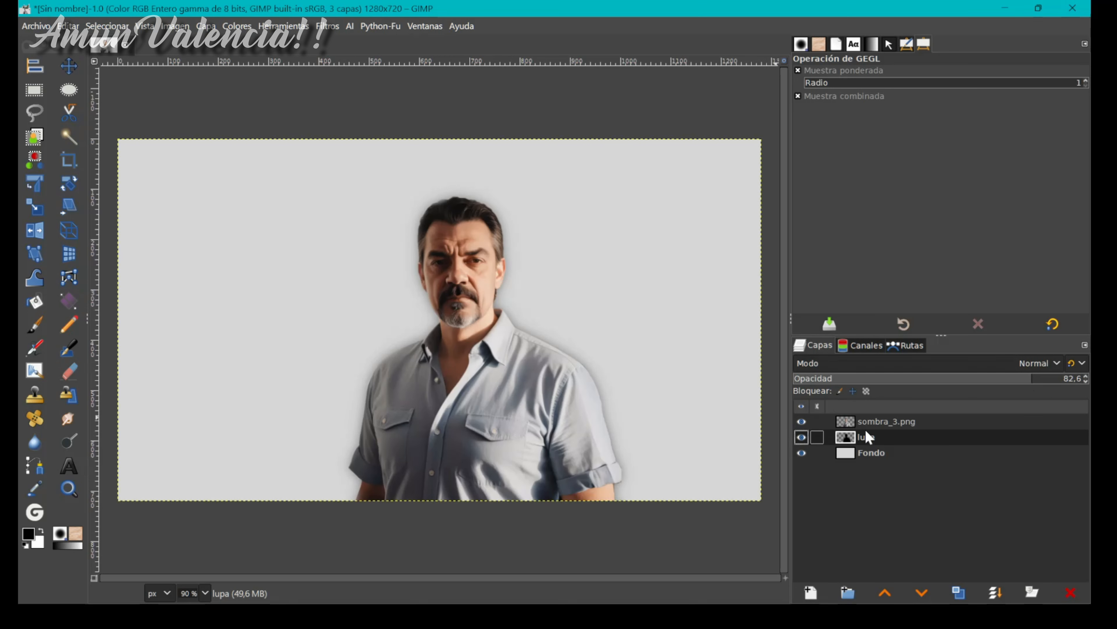
left_click(69, 66)
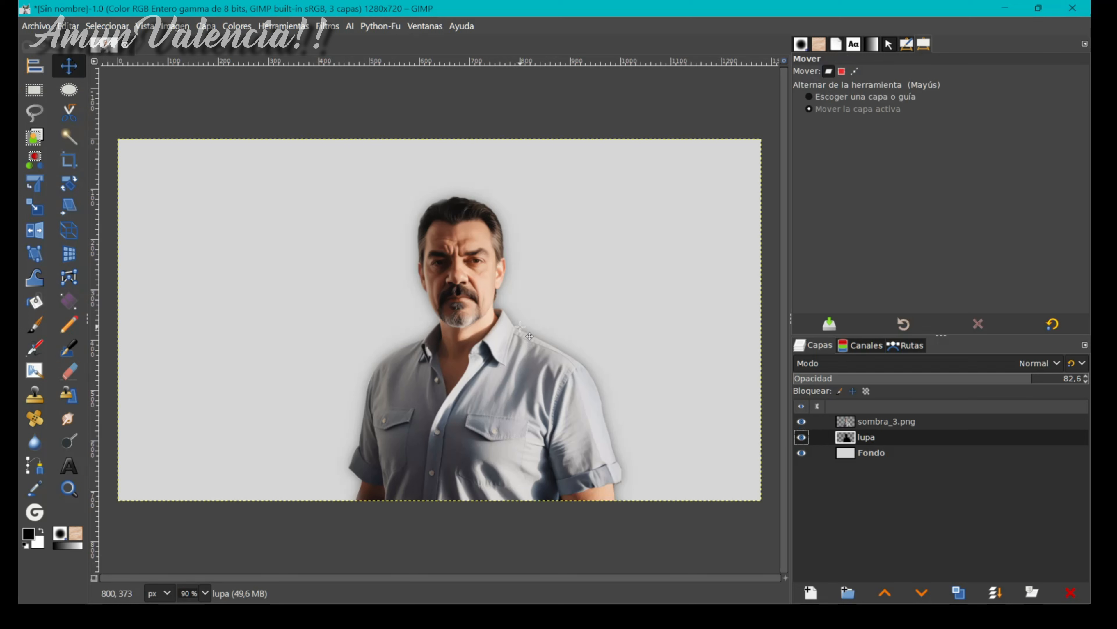
left_click_drag(520, 328, 478, 333)
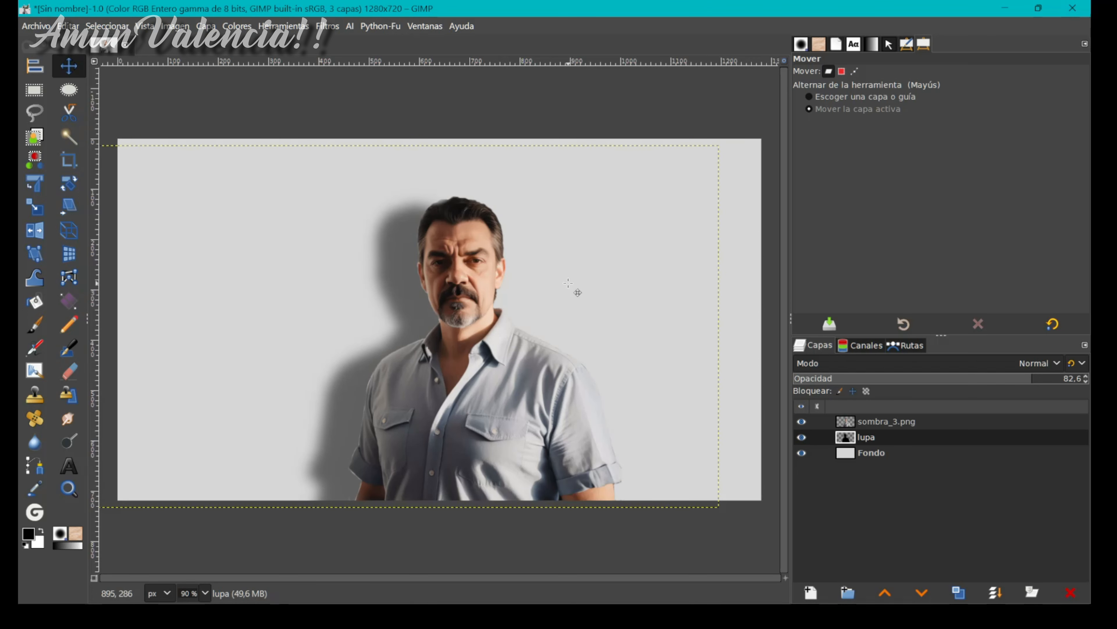